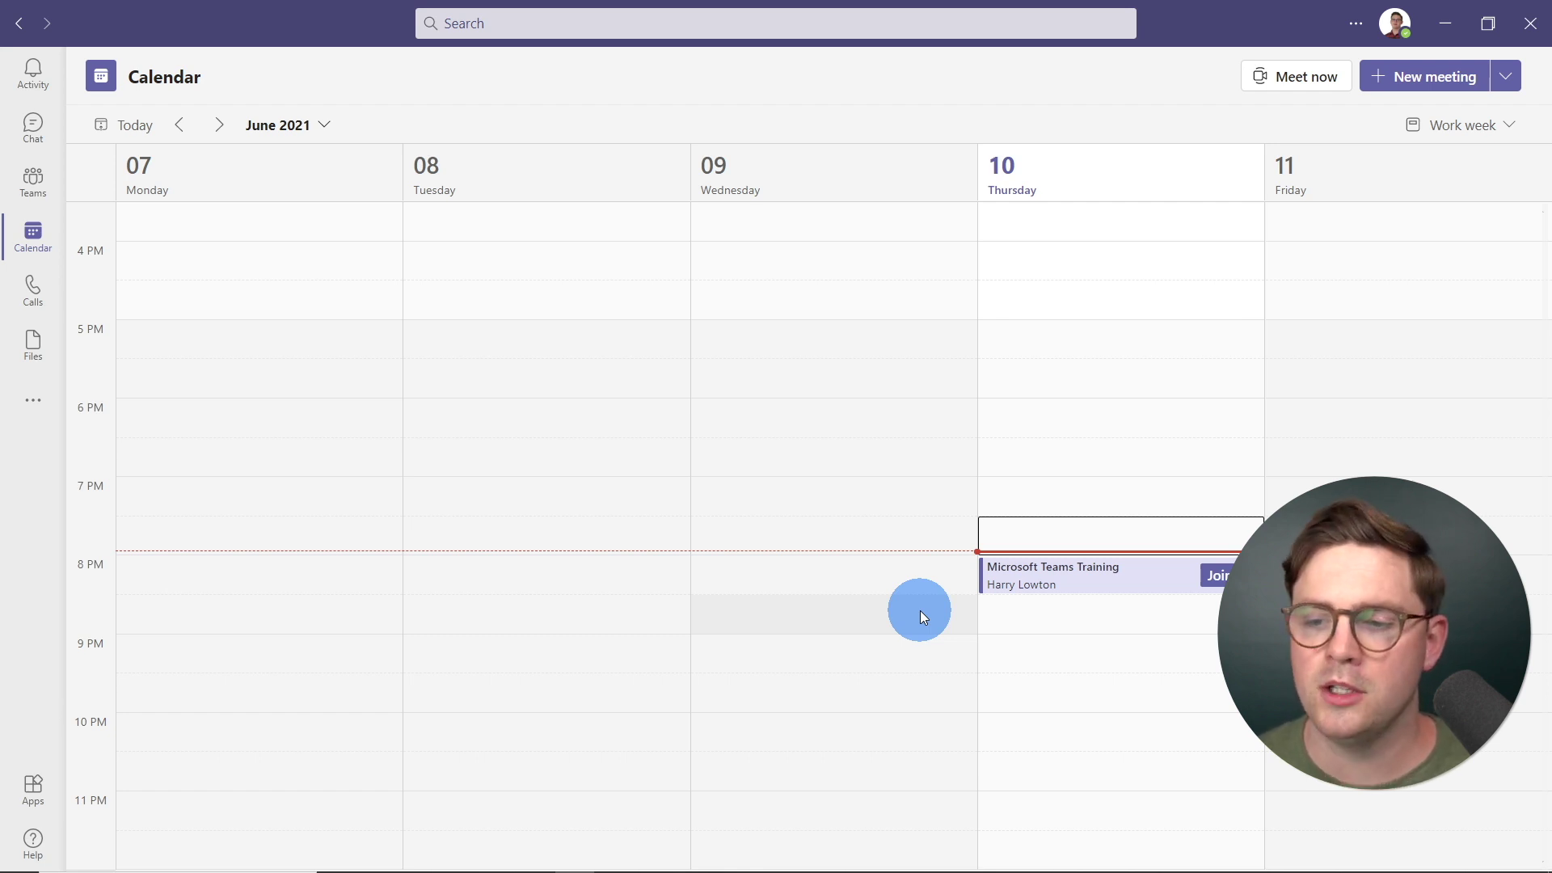
Open the Microsoft Teams Training meeting from the calendar for editing and start adding an app tab.
click(1039, 575)
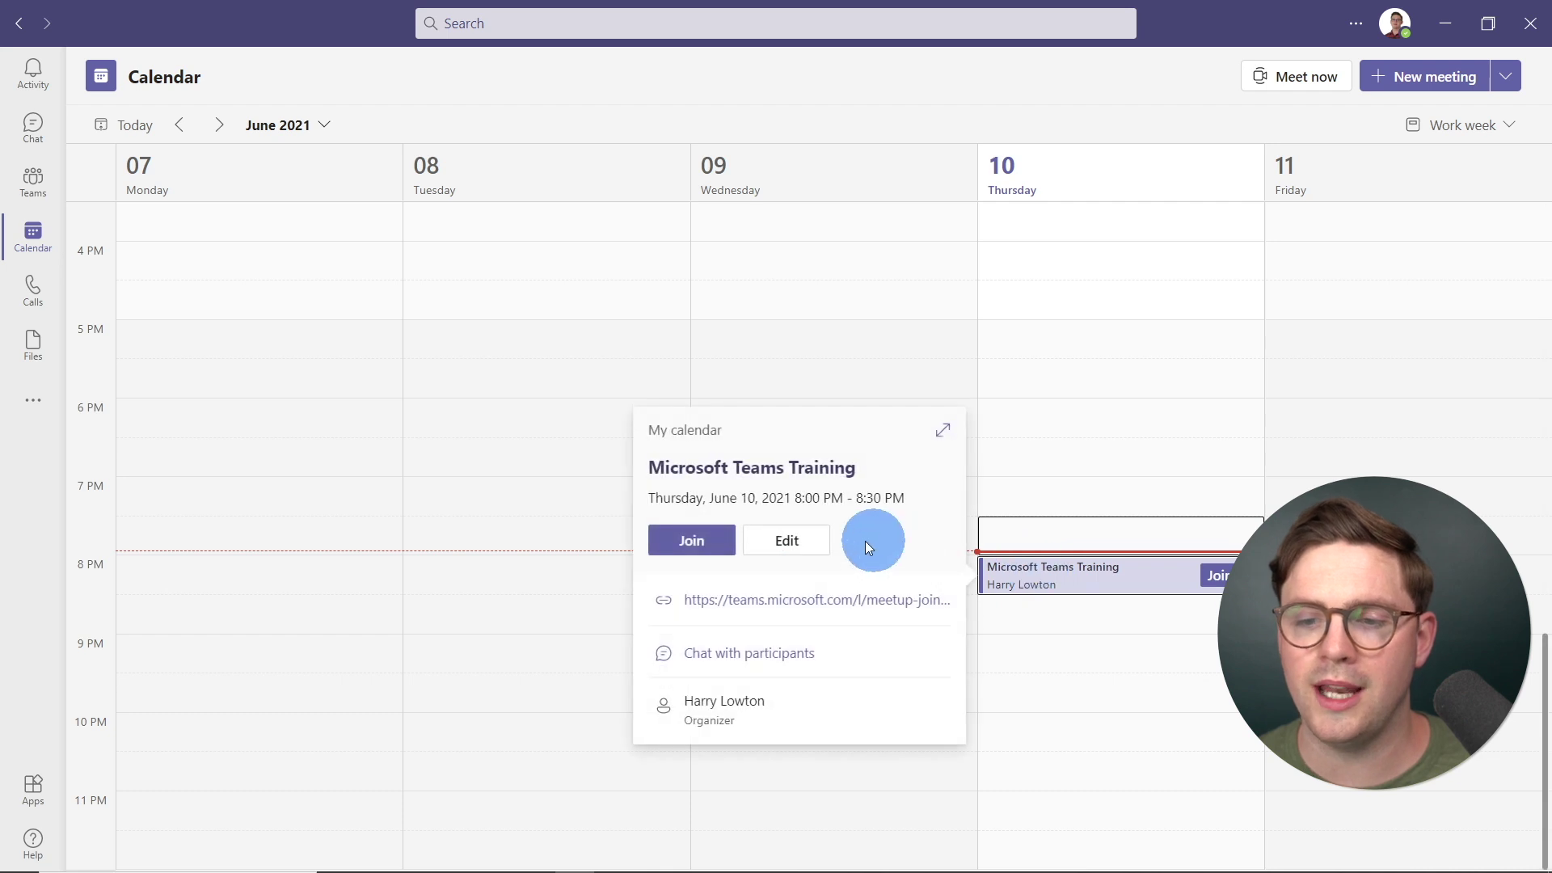
click(799, 542)
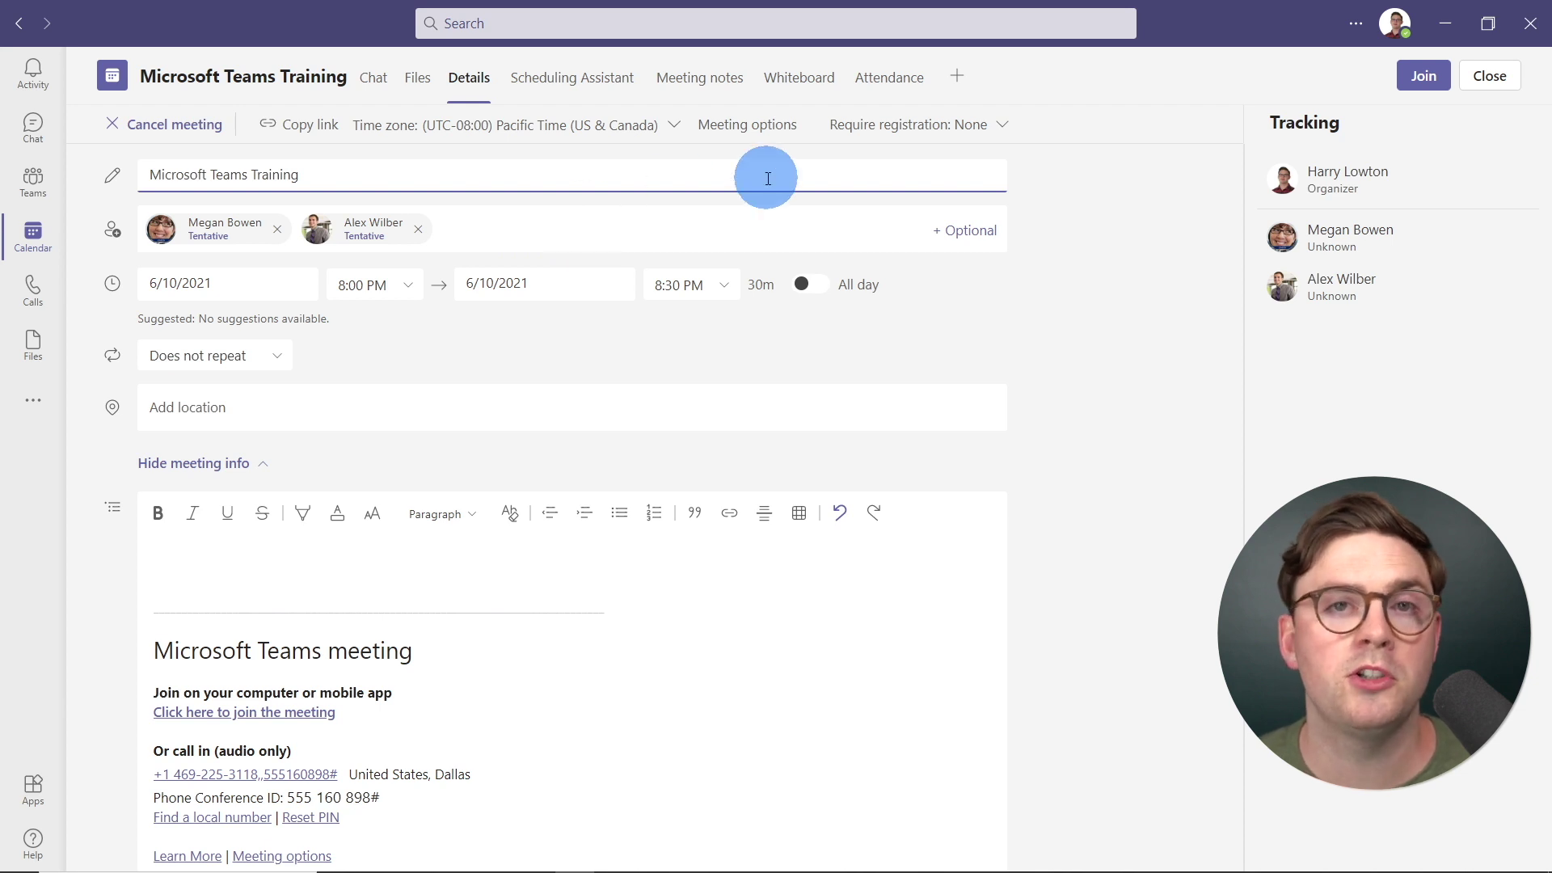
click(953, 86)
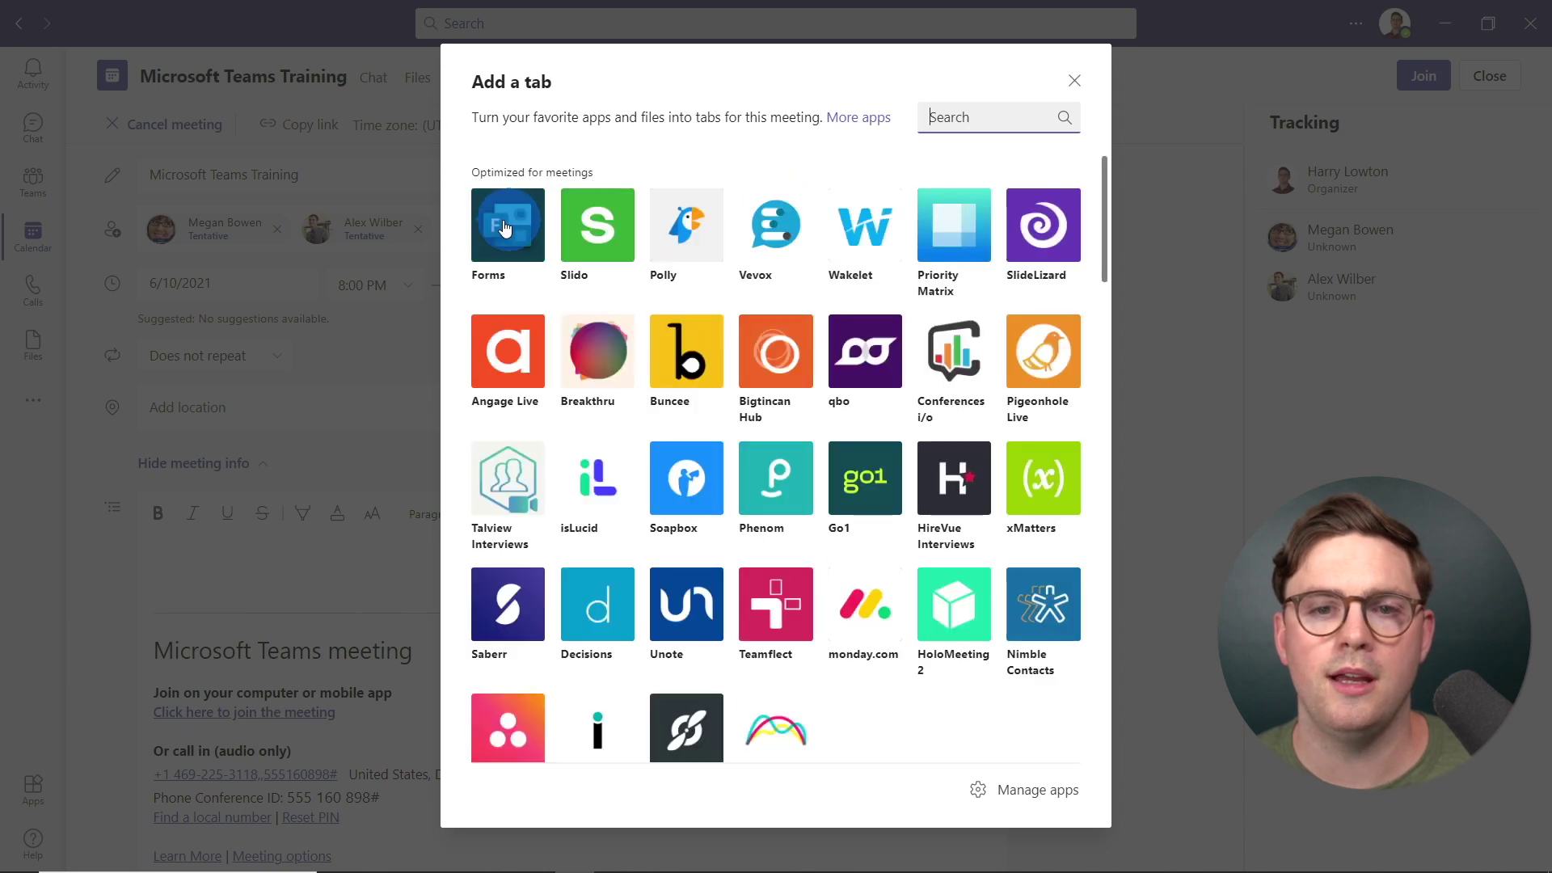
Add the Forms app to the meeting and save it as a Polls tab.
click(510, 229)
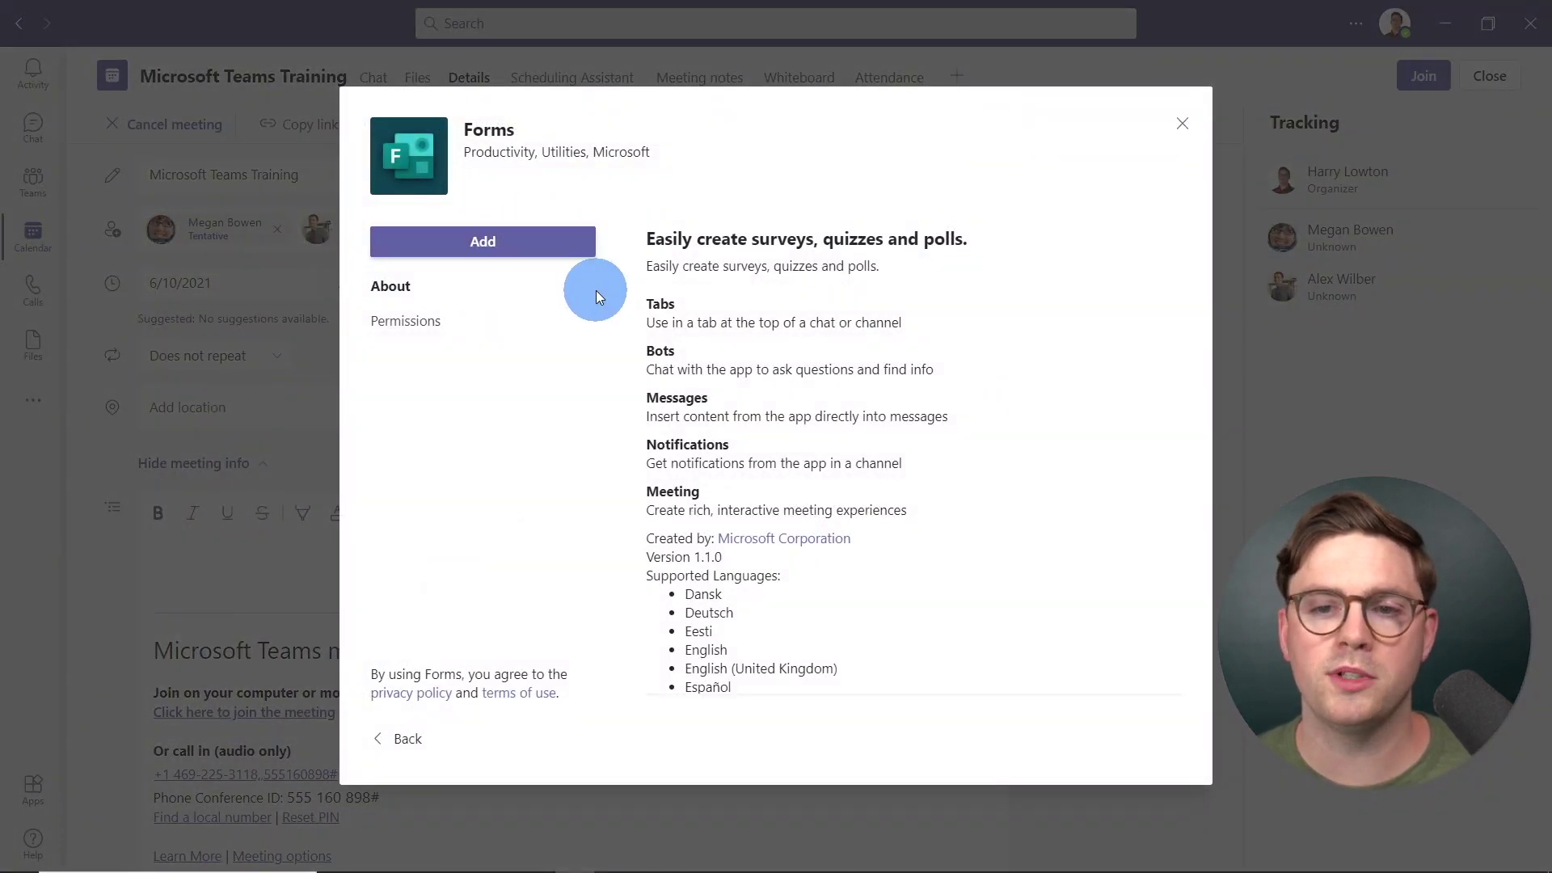
click(531, 256)
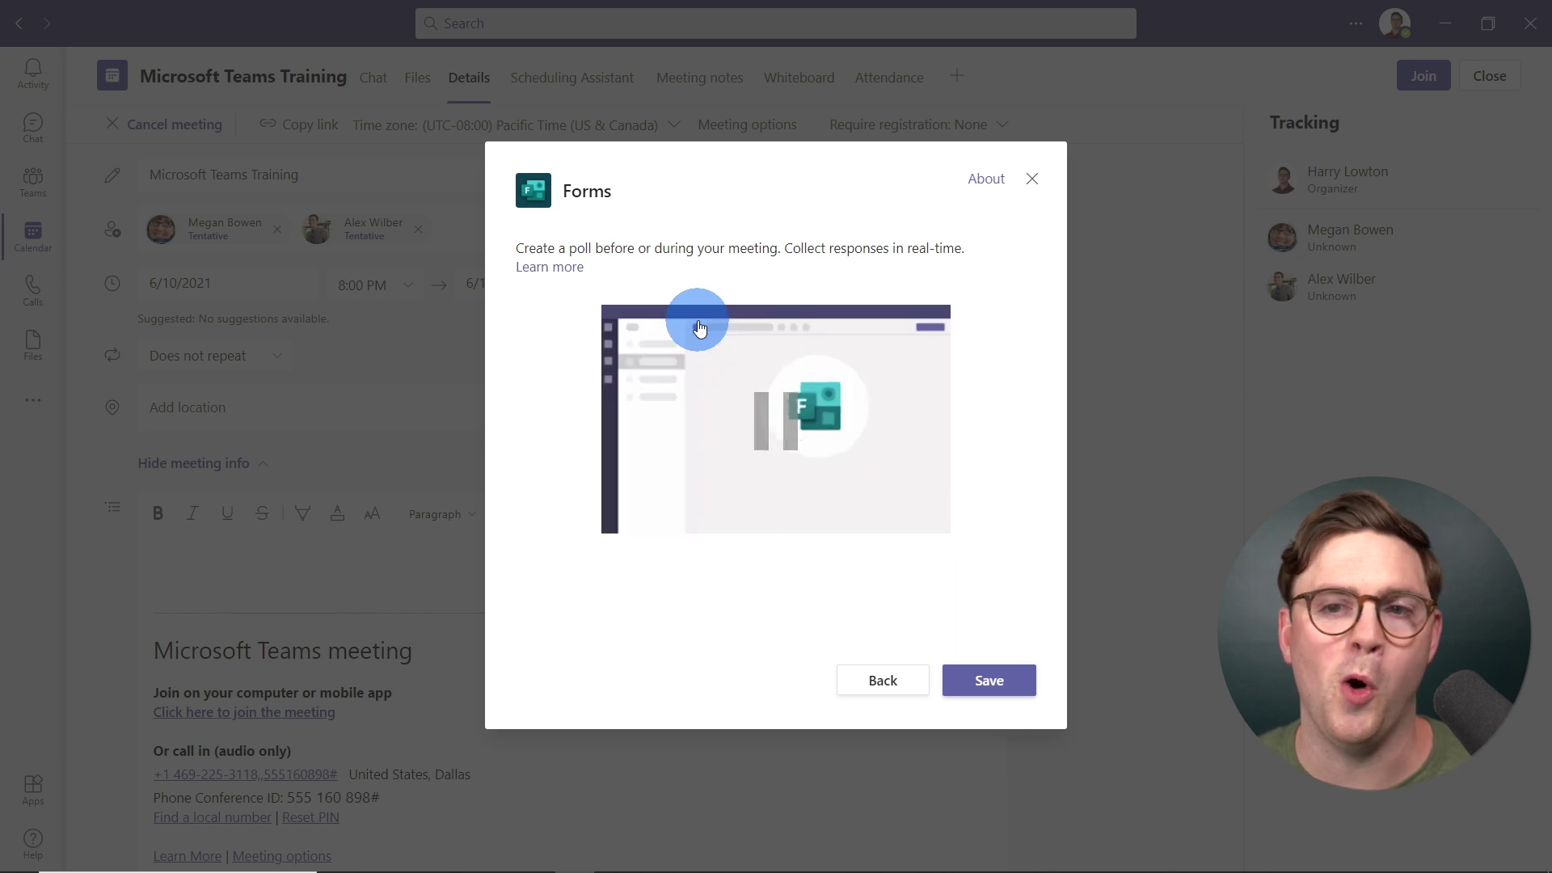
click(1006, 687)
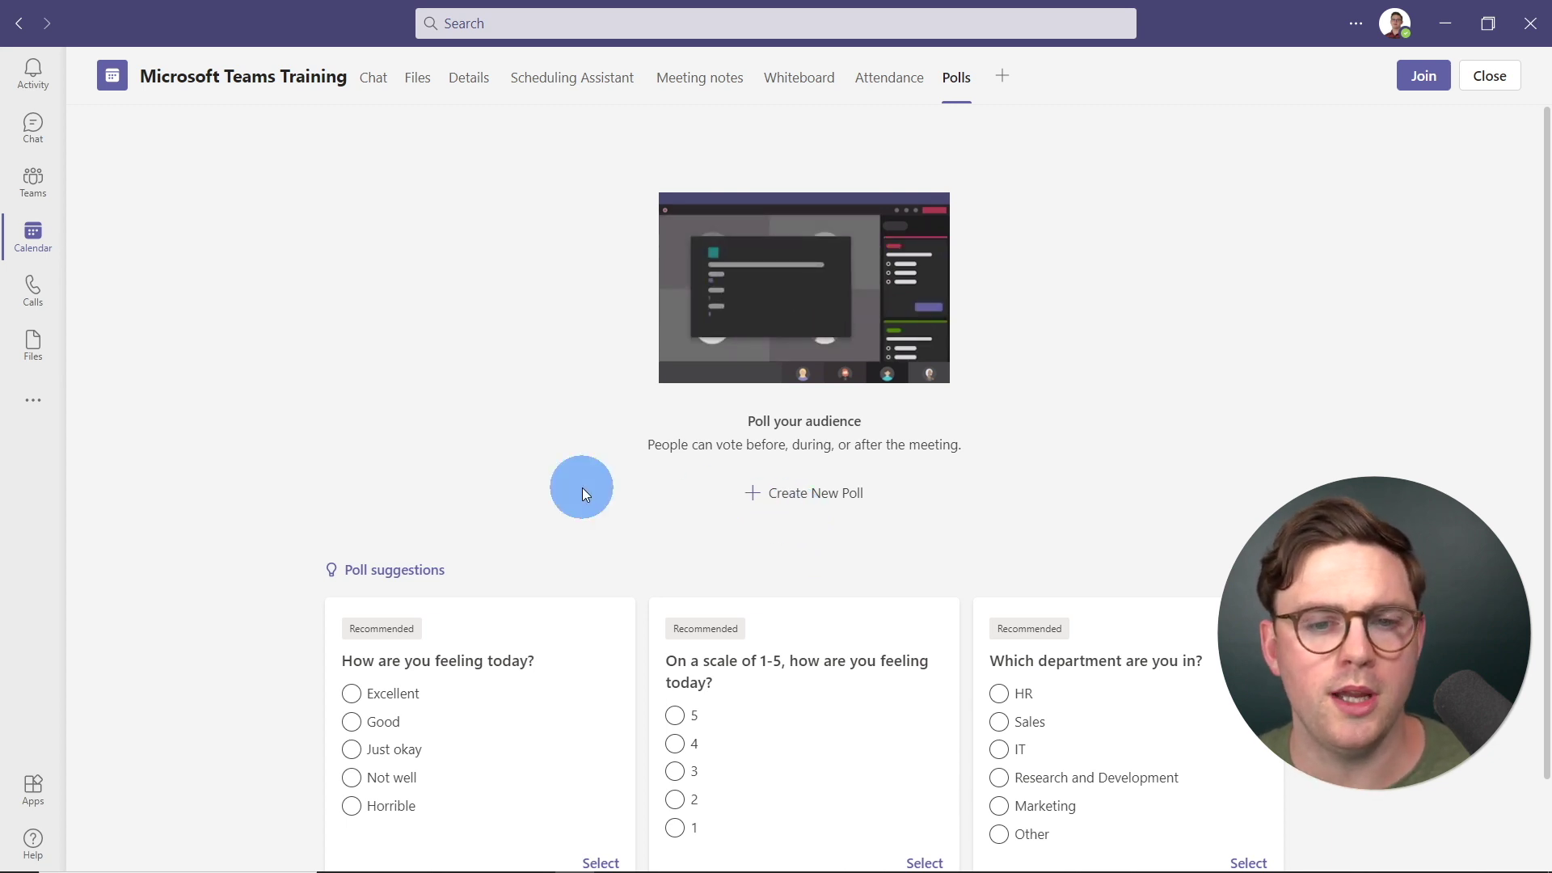
scroll(526, 490, down, 1)
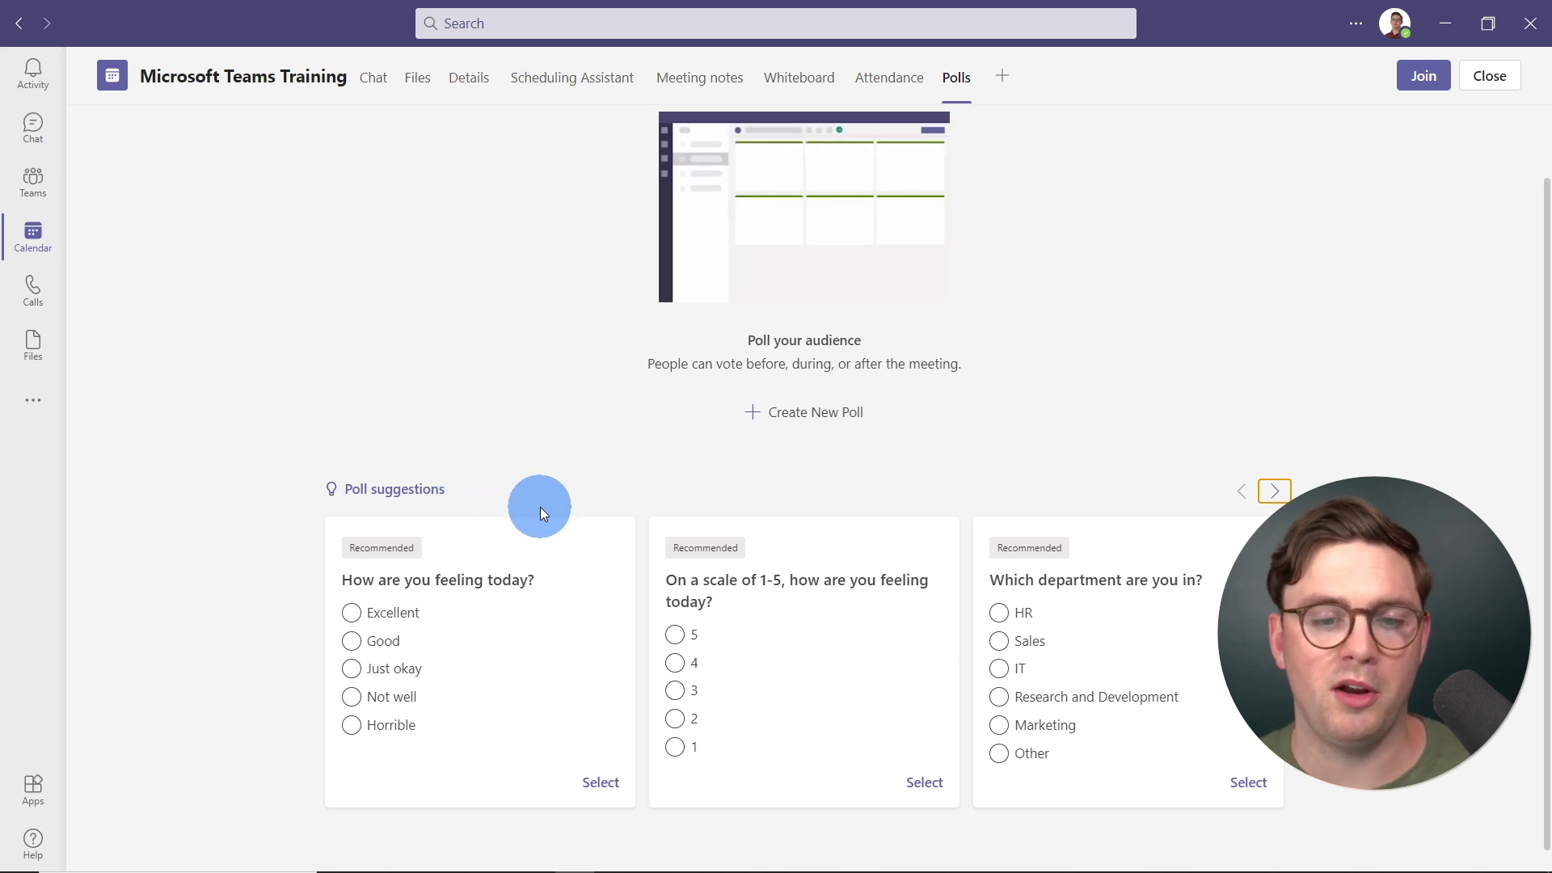
Add the suggested 'How are you feeling today?' poll to the meeting as a draft.
scroll(540, 506, down, 1)
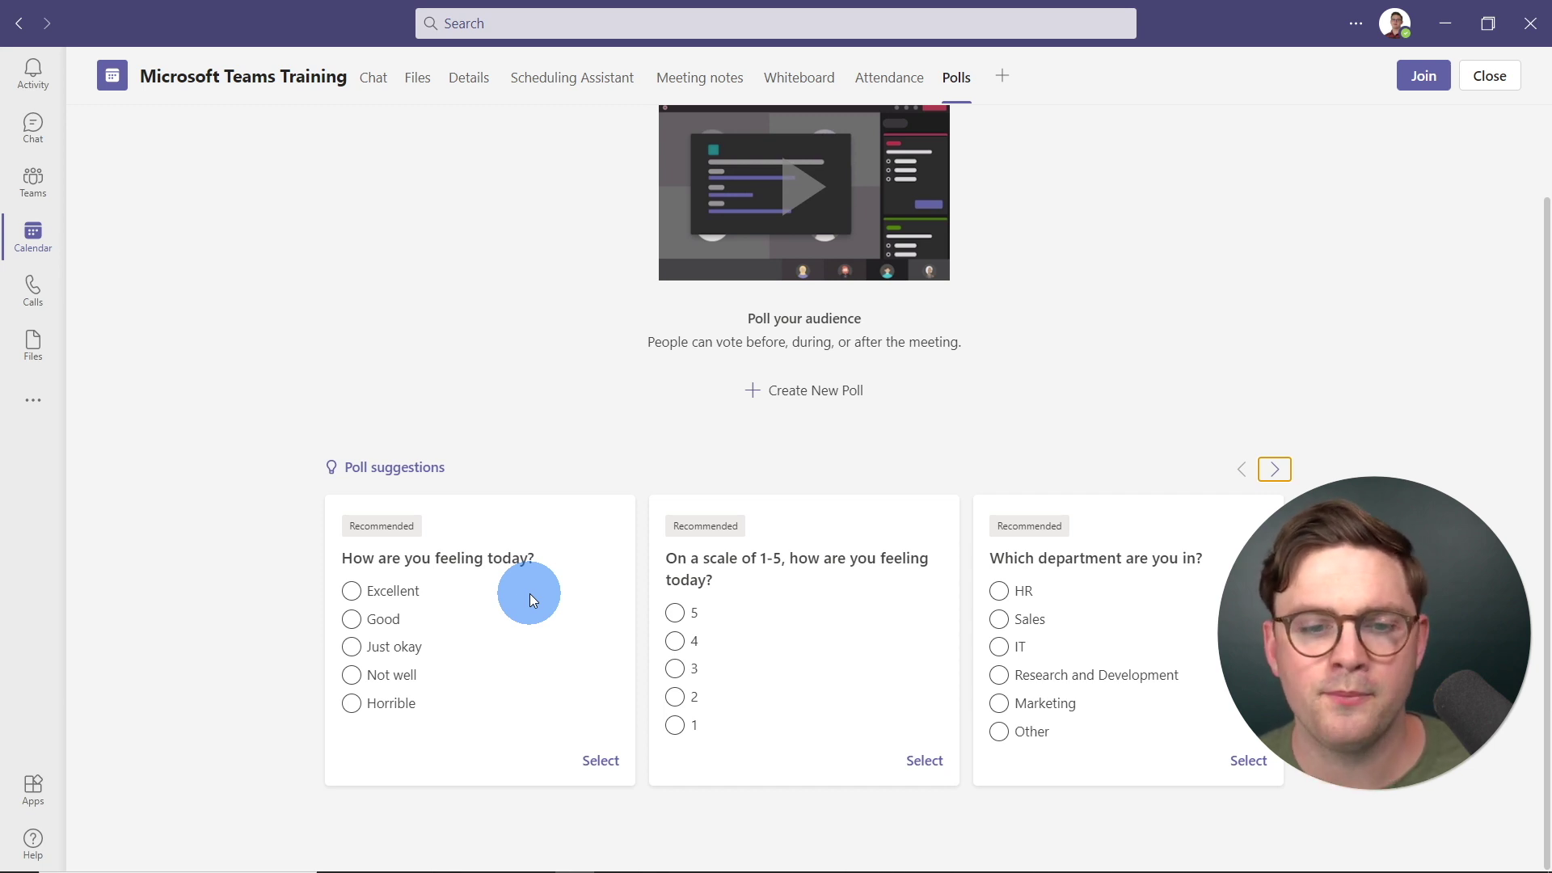
click(591, 762)
click(758, 822)
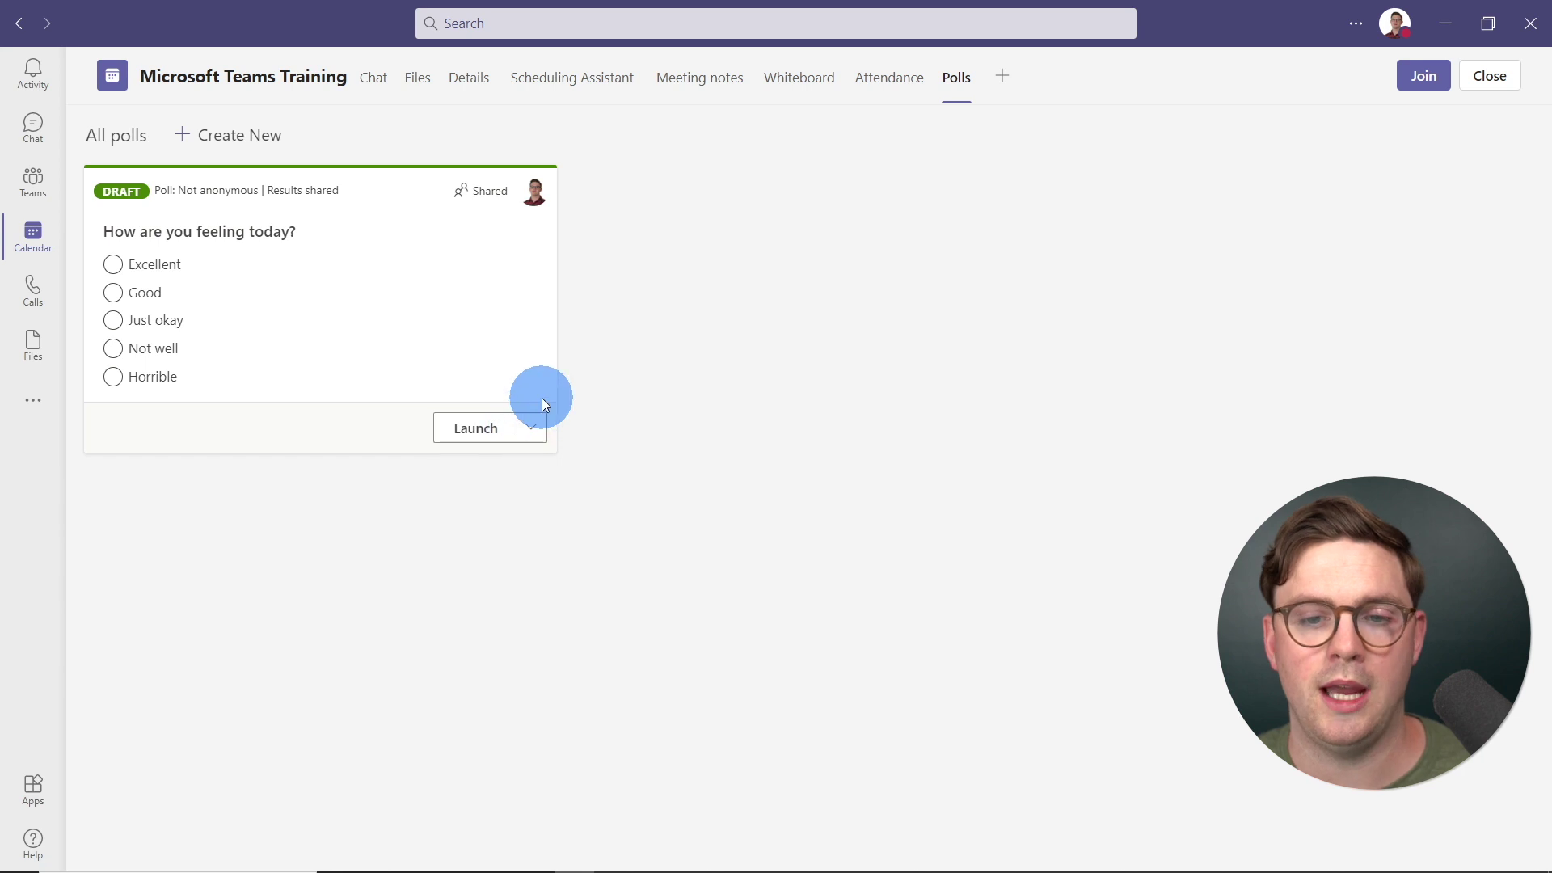
click(532, 428)
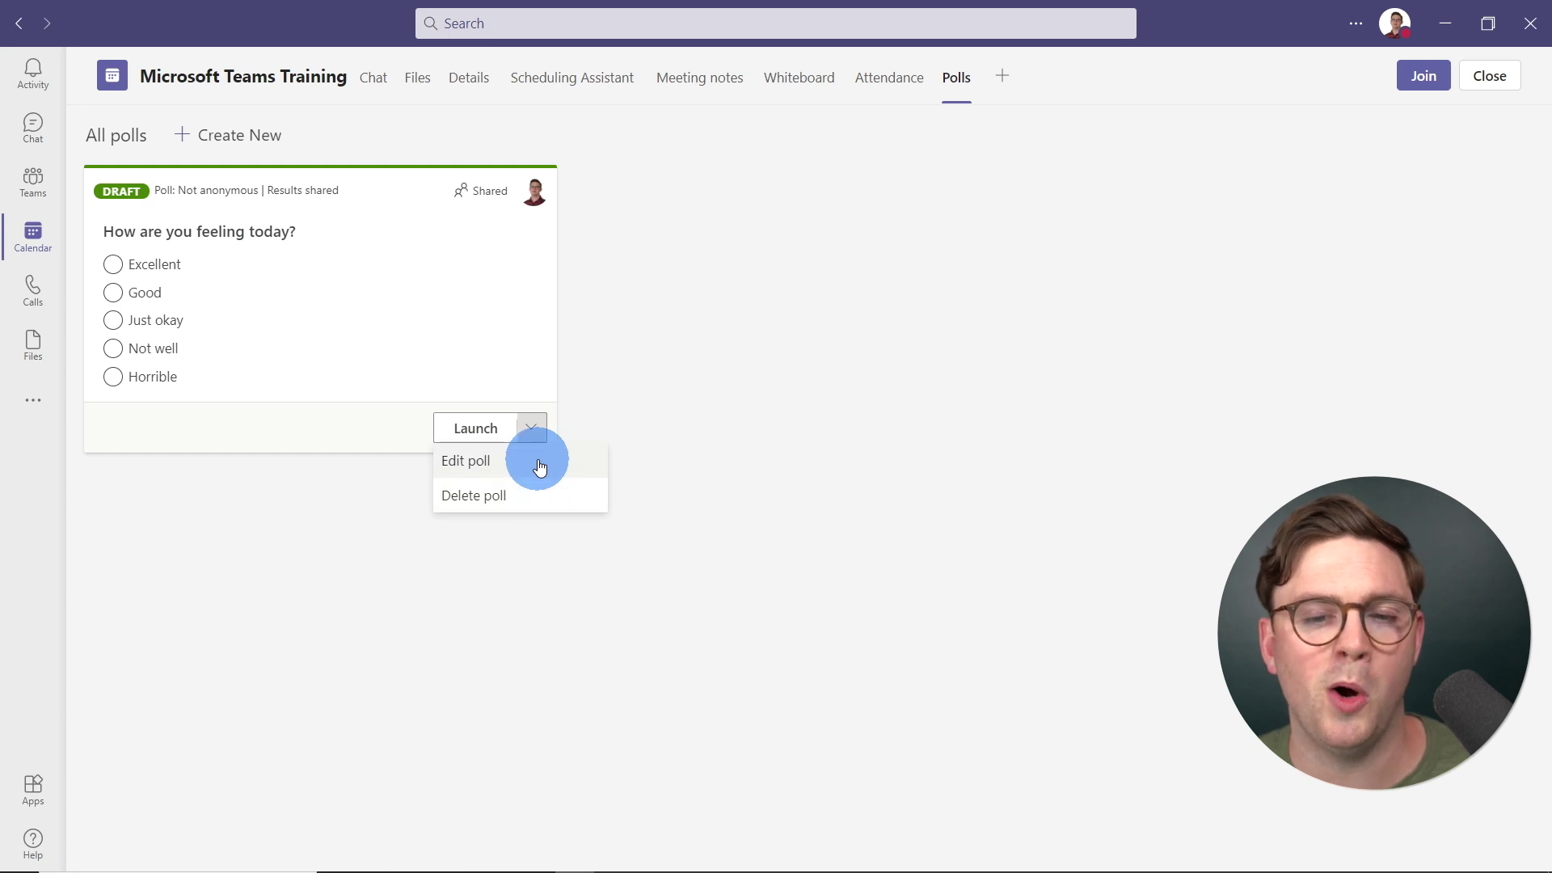
click(540, 468)
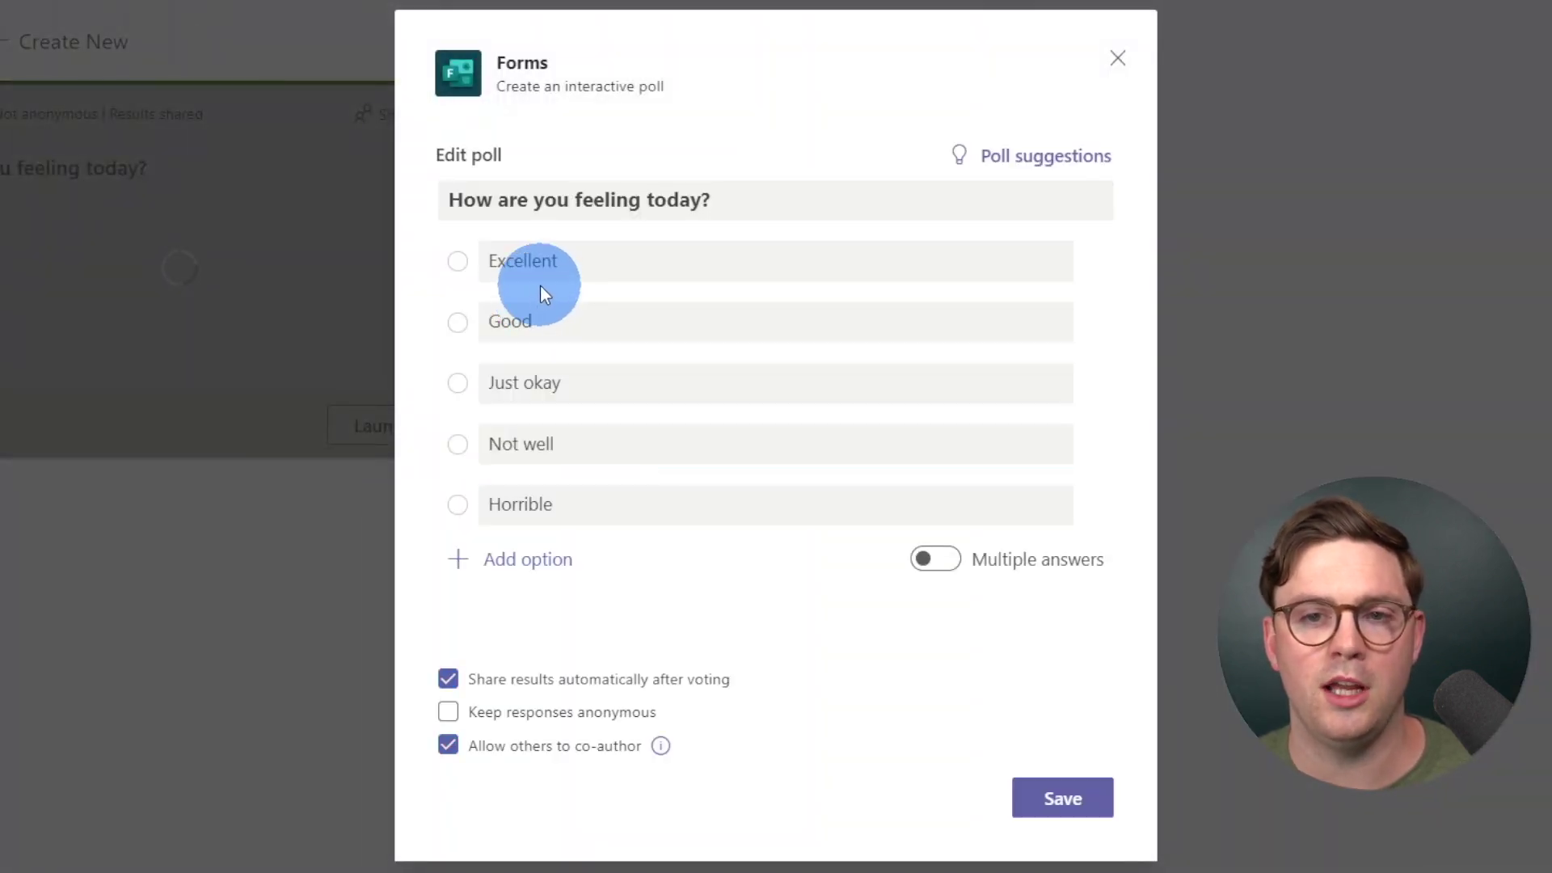
click(540, 284)
click(572, 478)
click(582, 308)
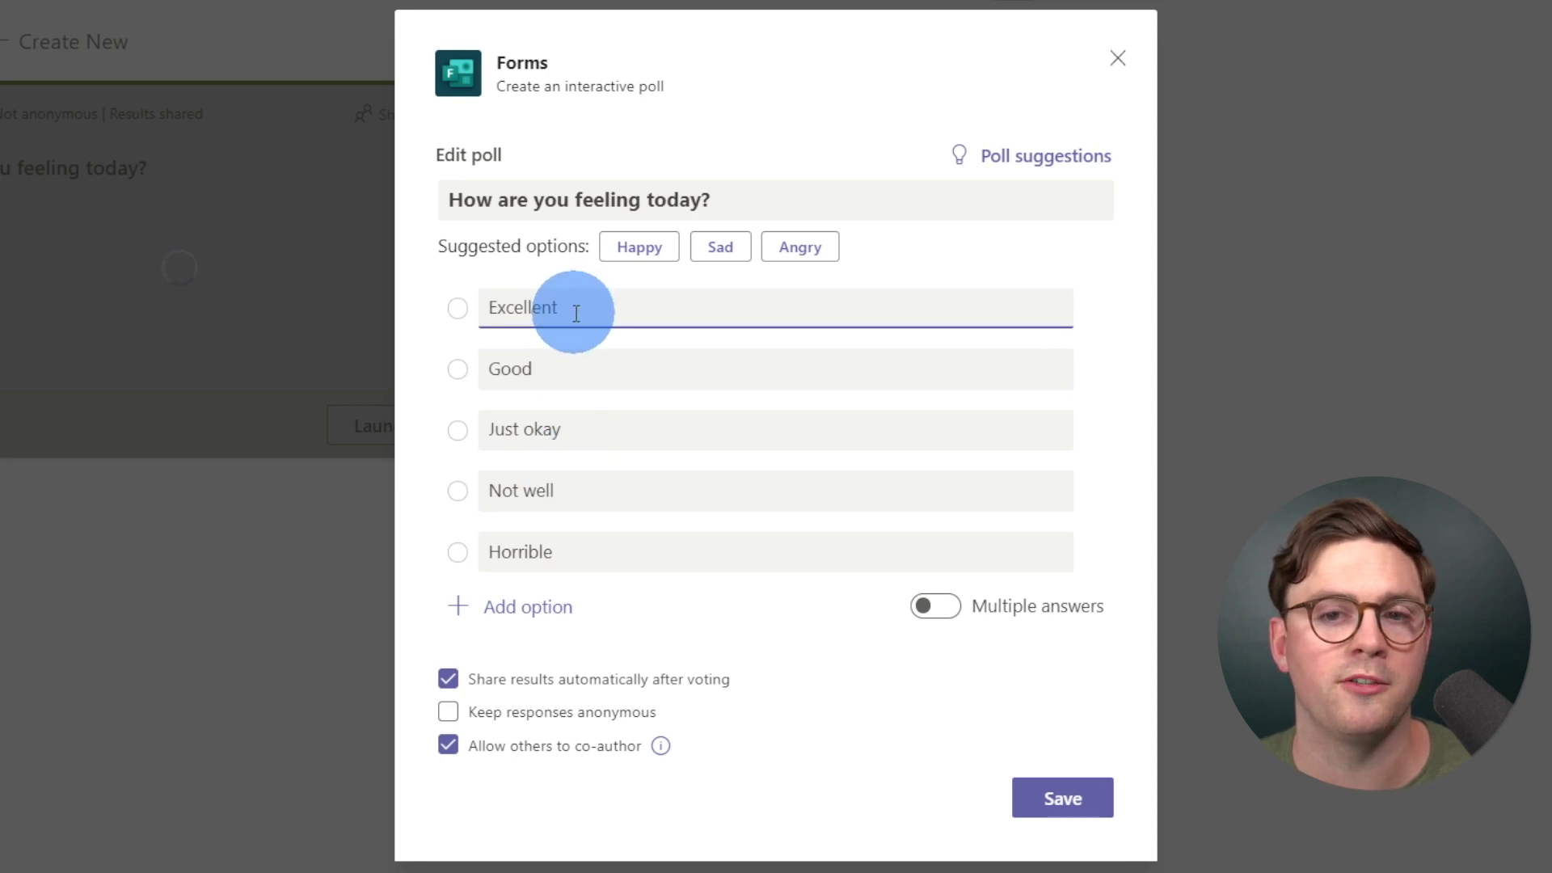
click(497, 608)
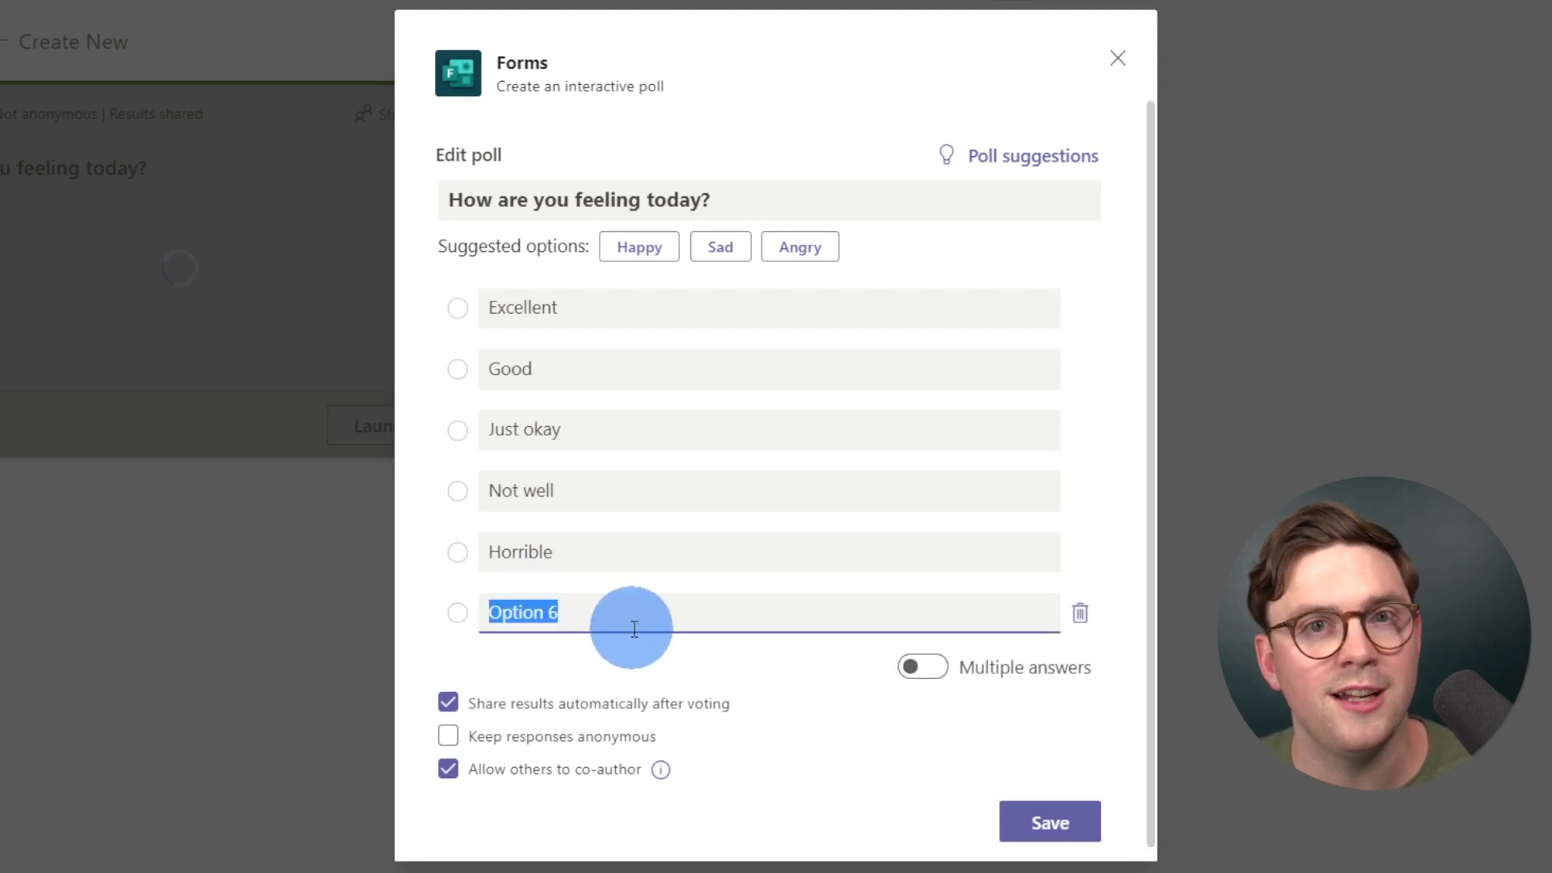
click(1080, 612)
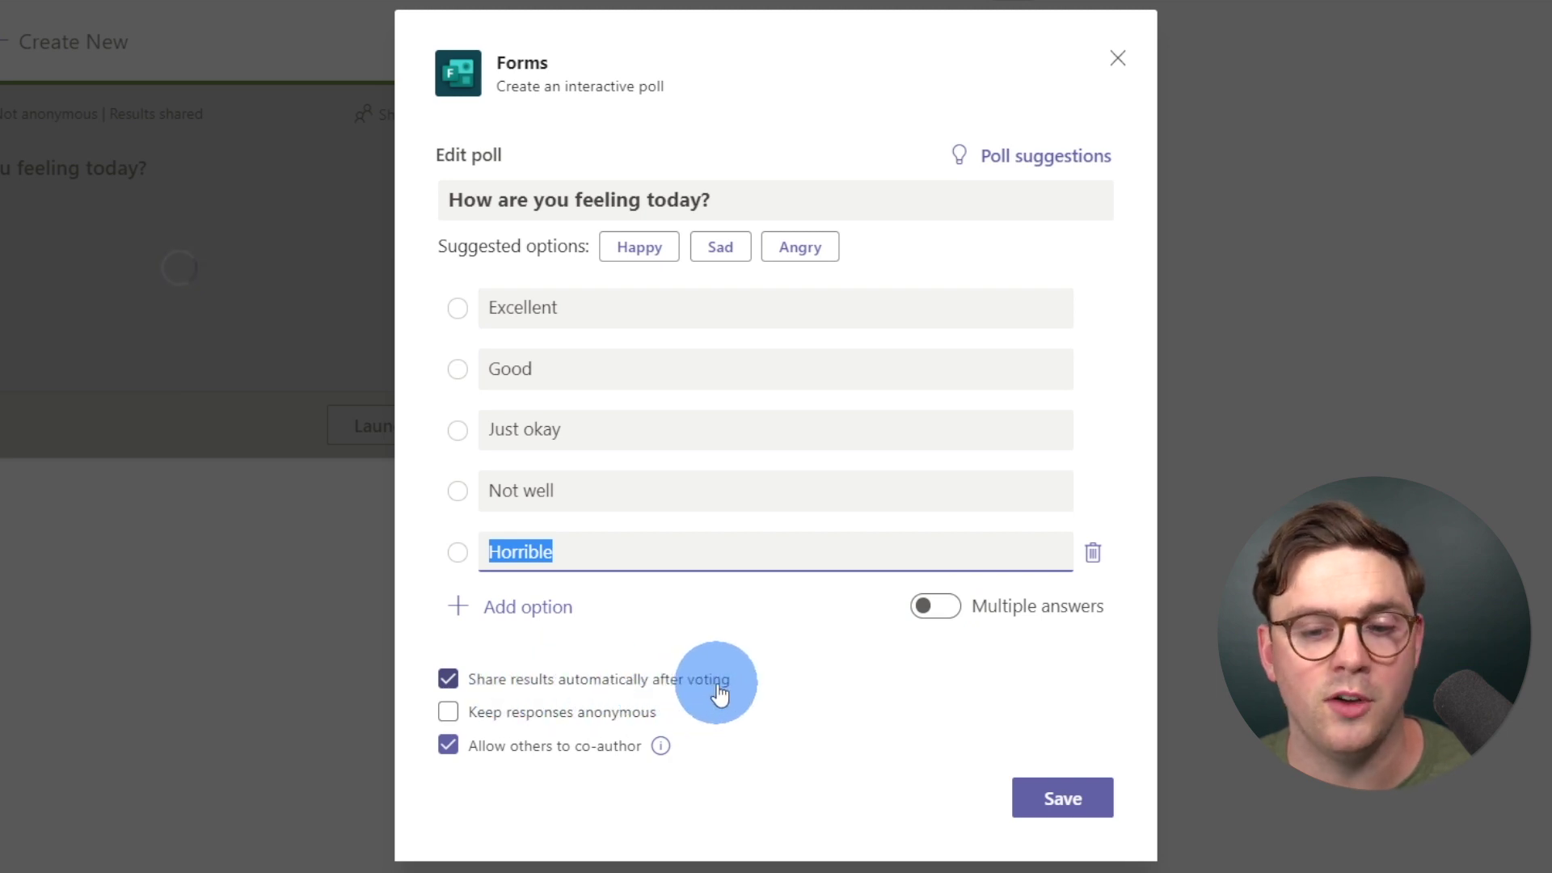
click(661, 746)
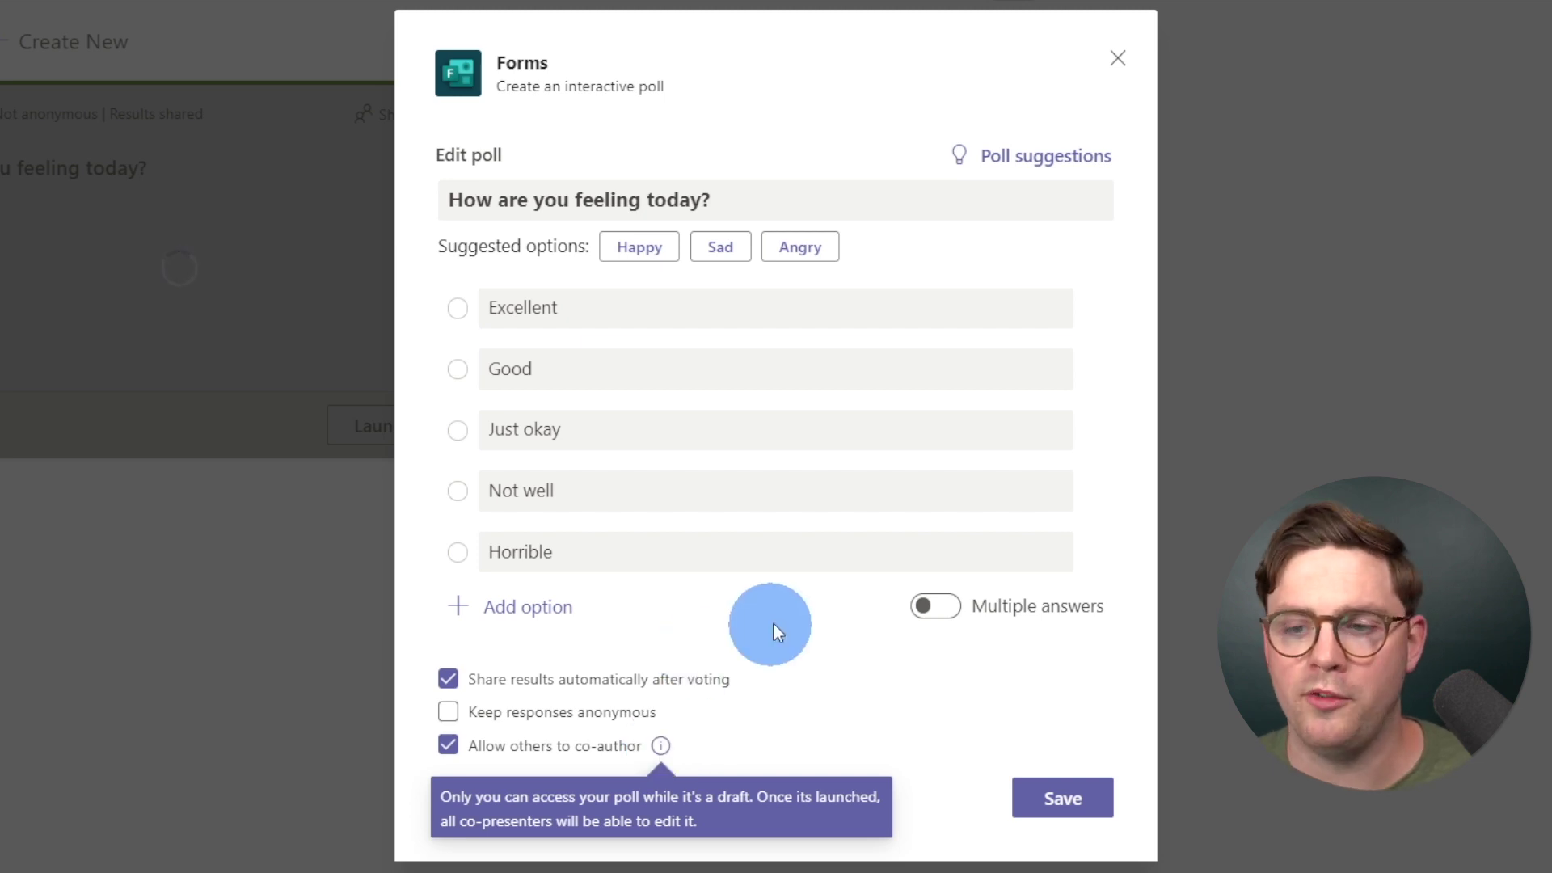
click(1075, 801)
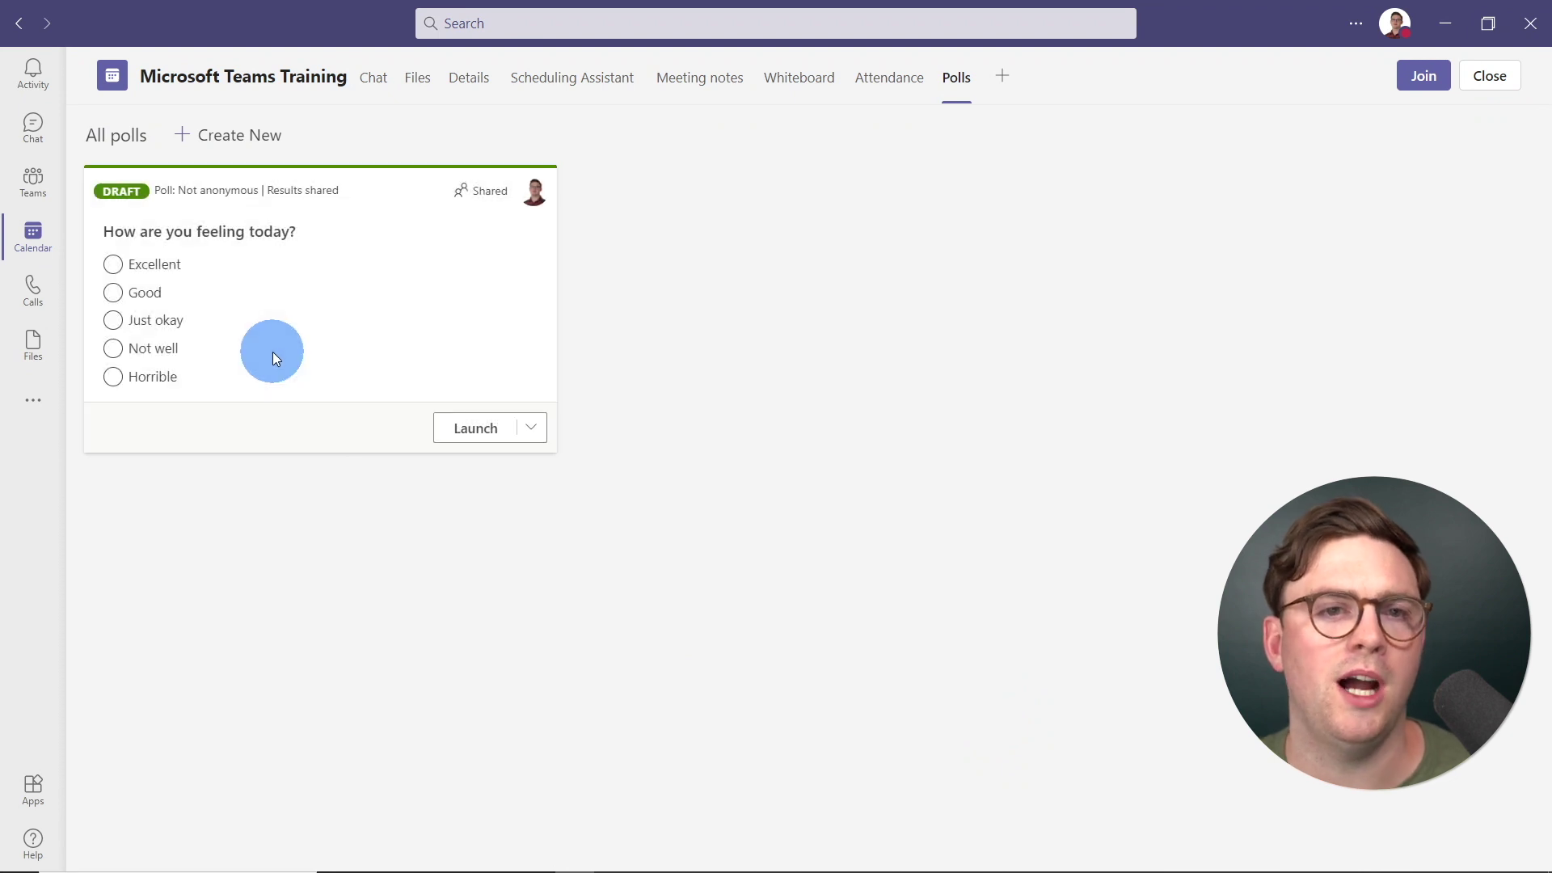
click(248, 135)
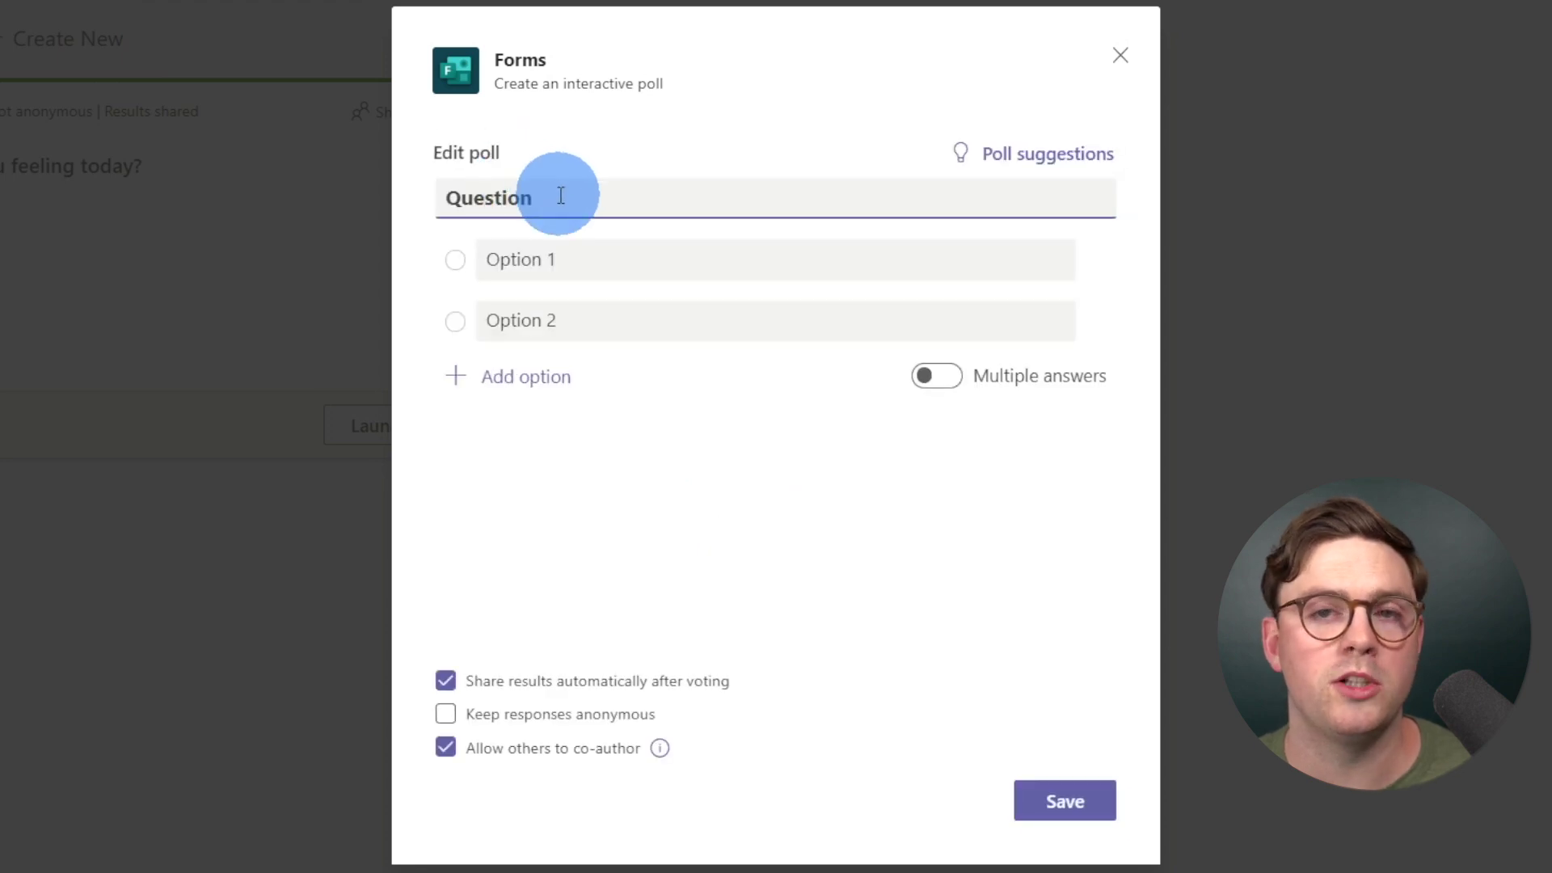
Replace the placeholder with the question 'How comfortable are you with Microsoft Teams?'.
click(460, 163)
click(622, 201)
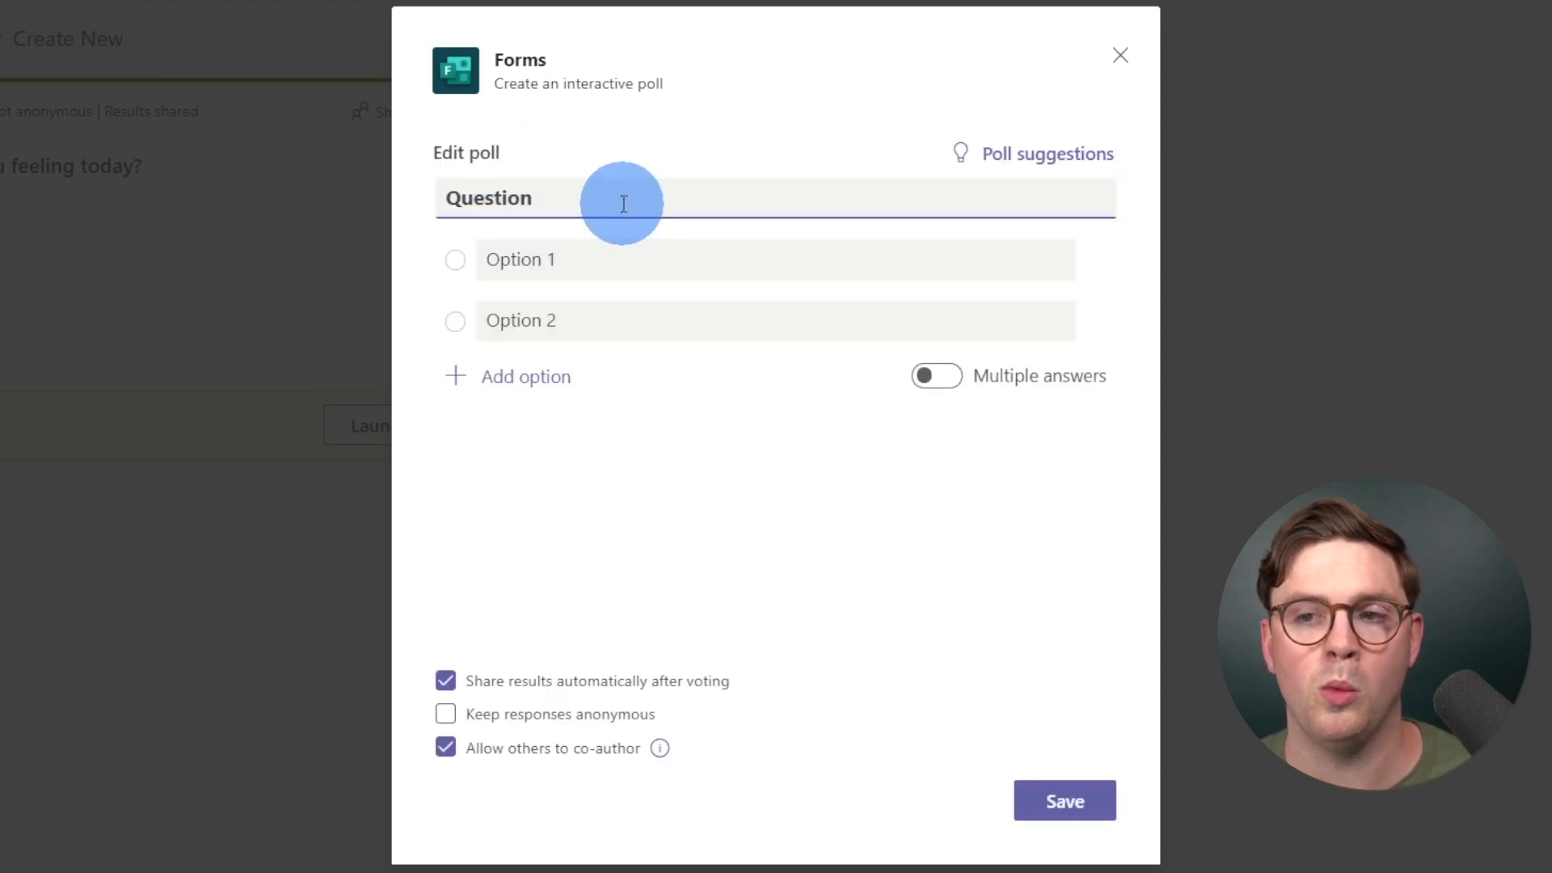
double_click(582, 198)
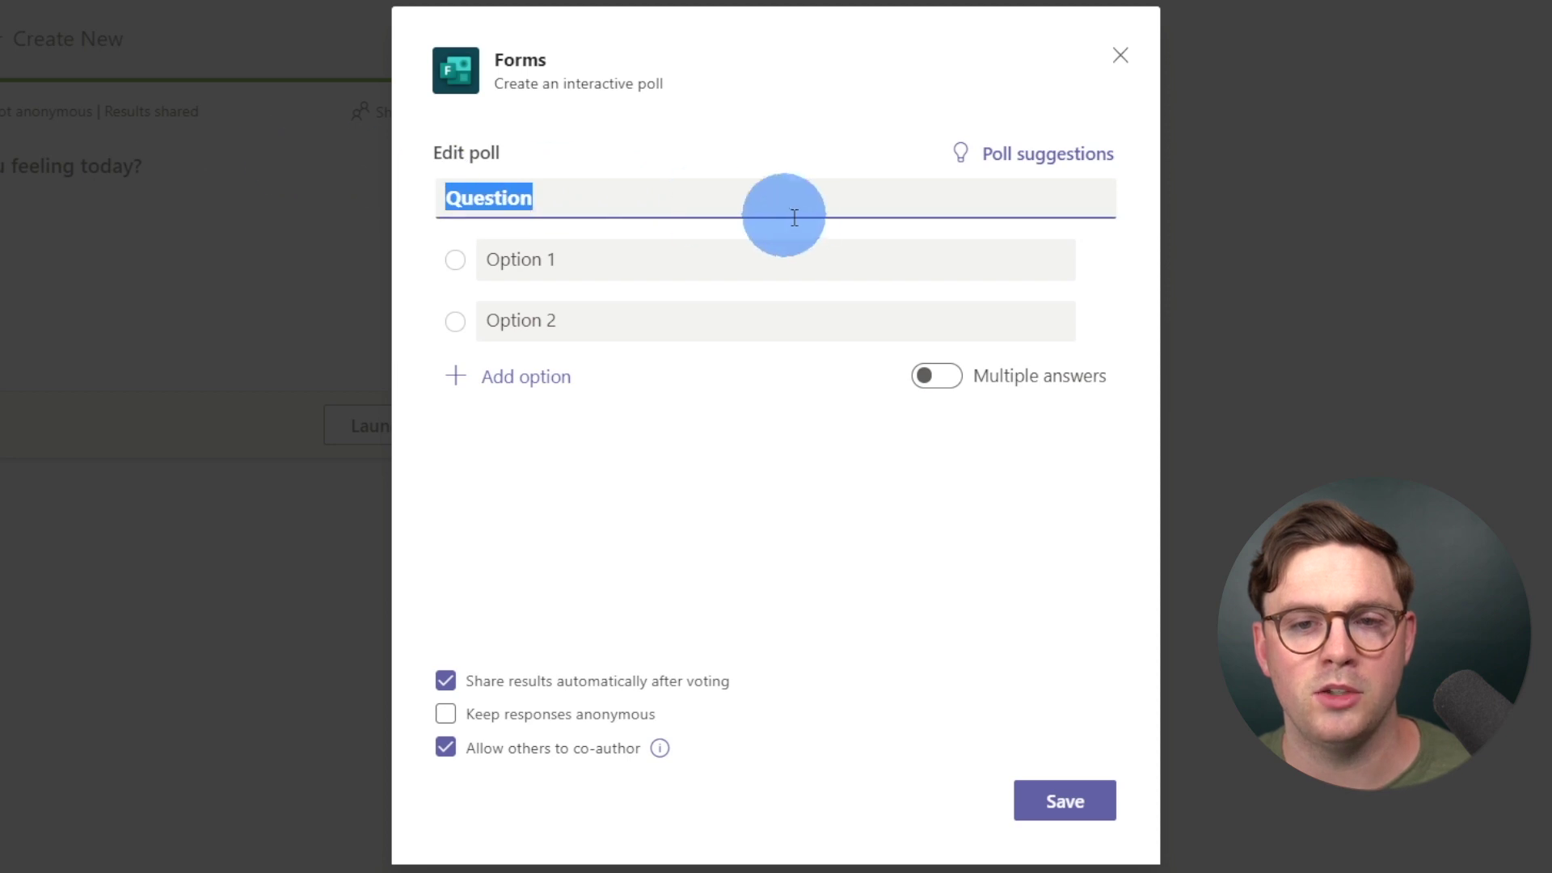
text(How comfortable are you with Microsoft Teams?)
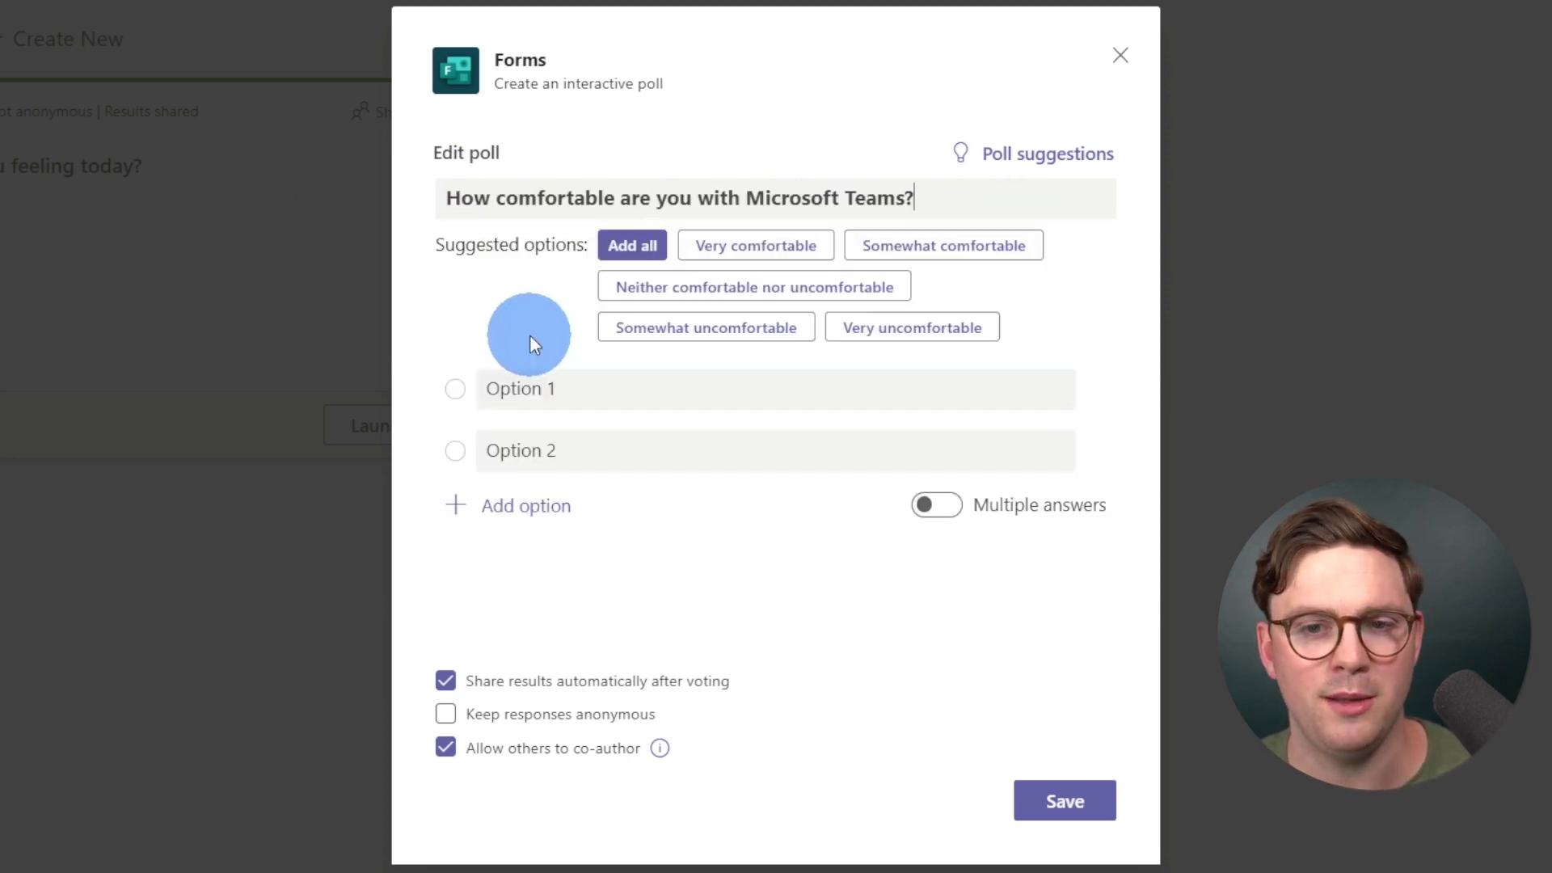
Add all suggested comfort-level answers and save the second poll.
click(525, 389)
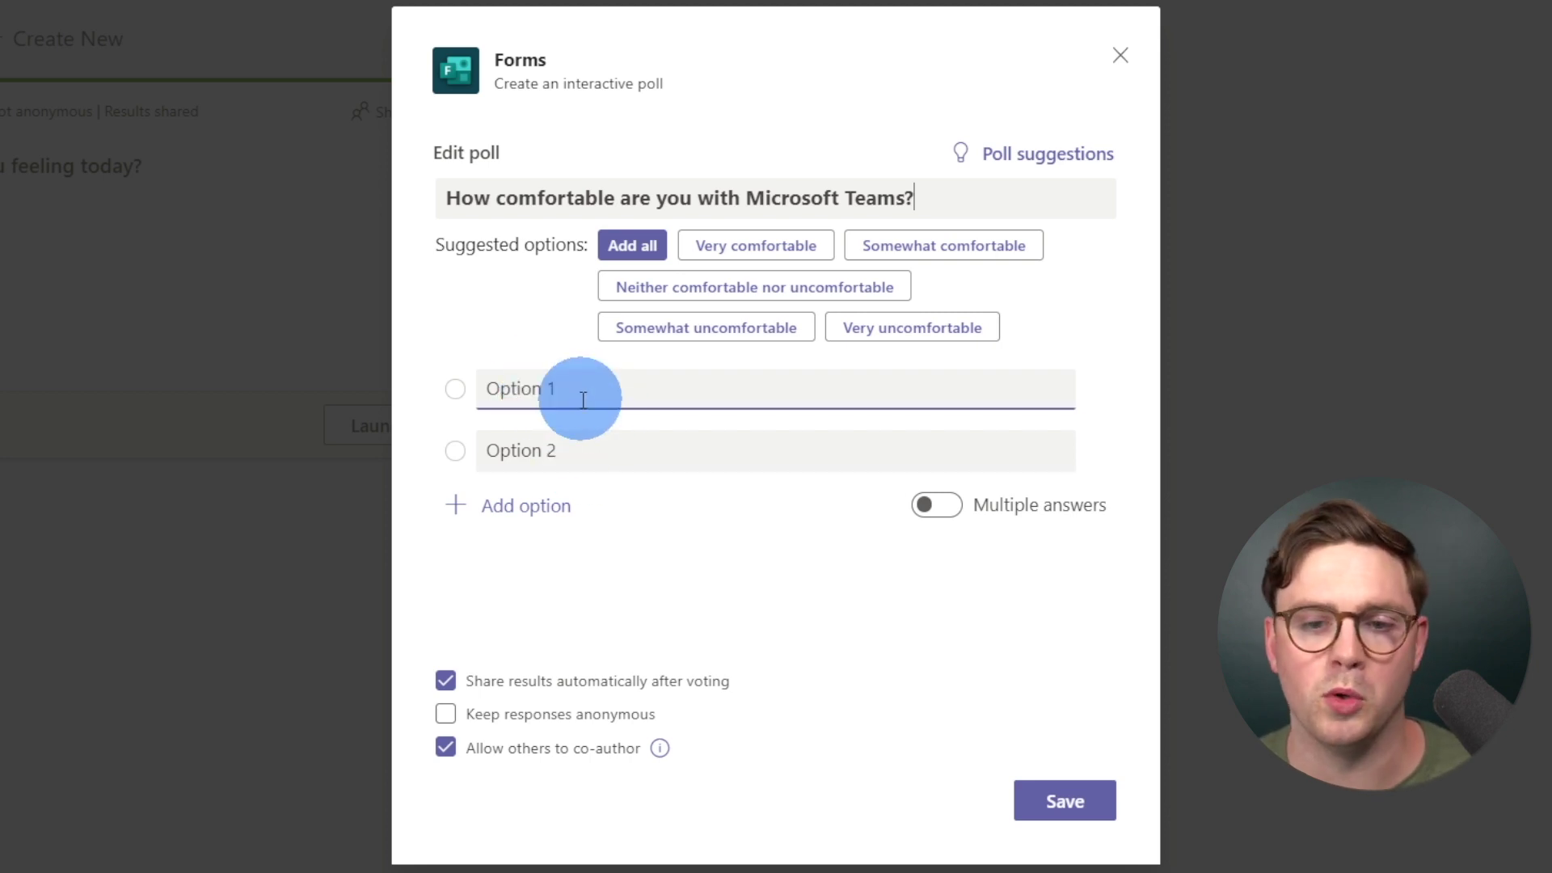
click(596, 461)
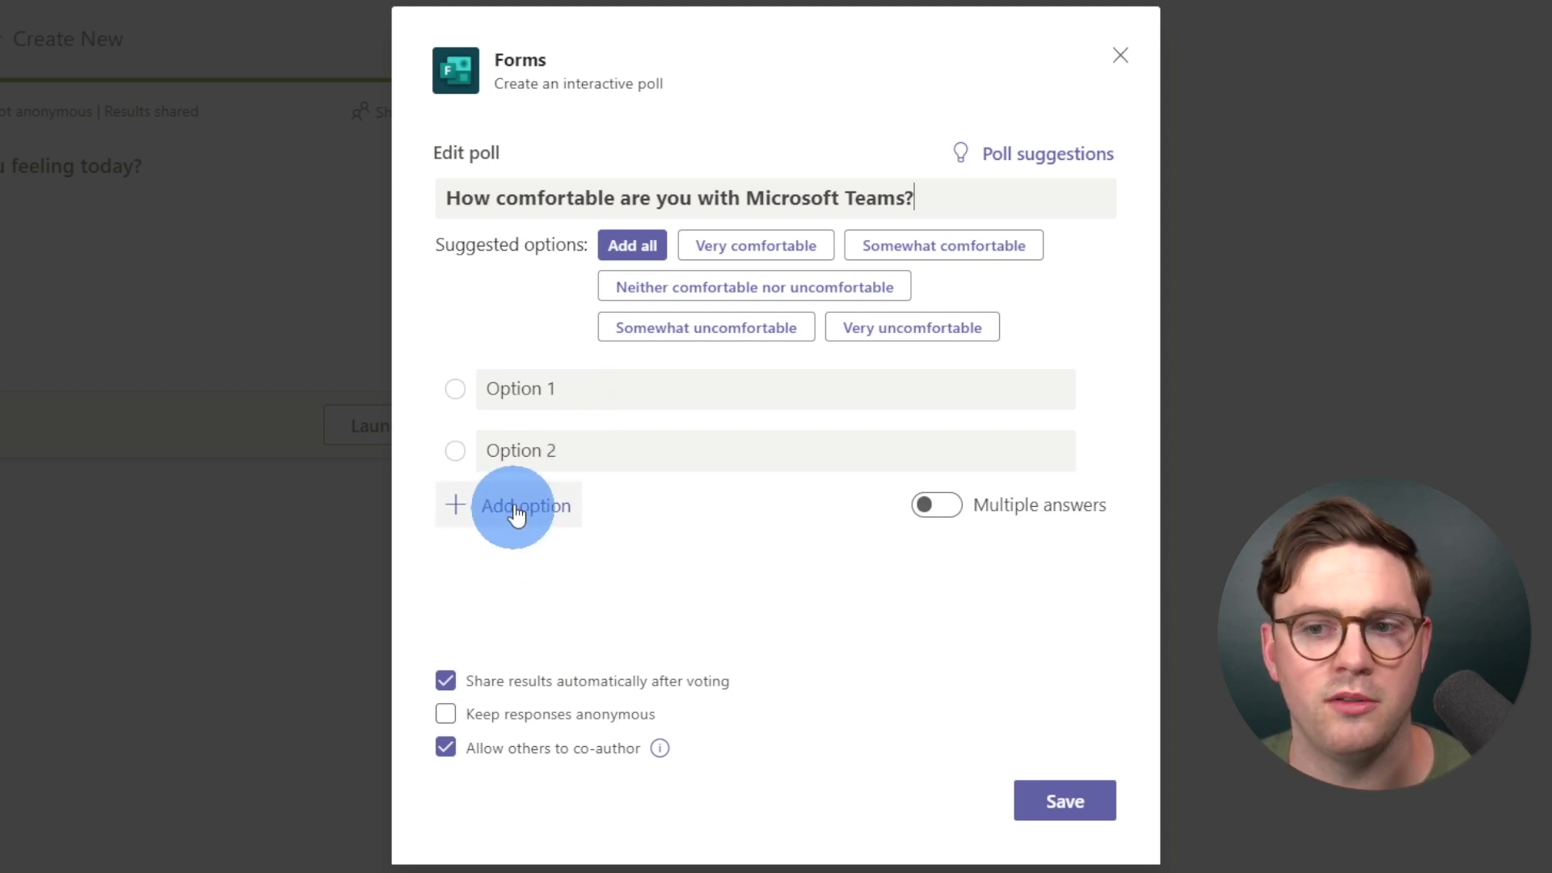
click(490, 317)
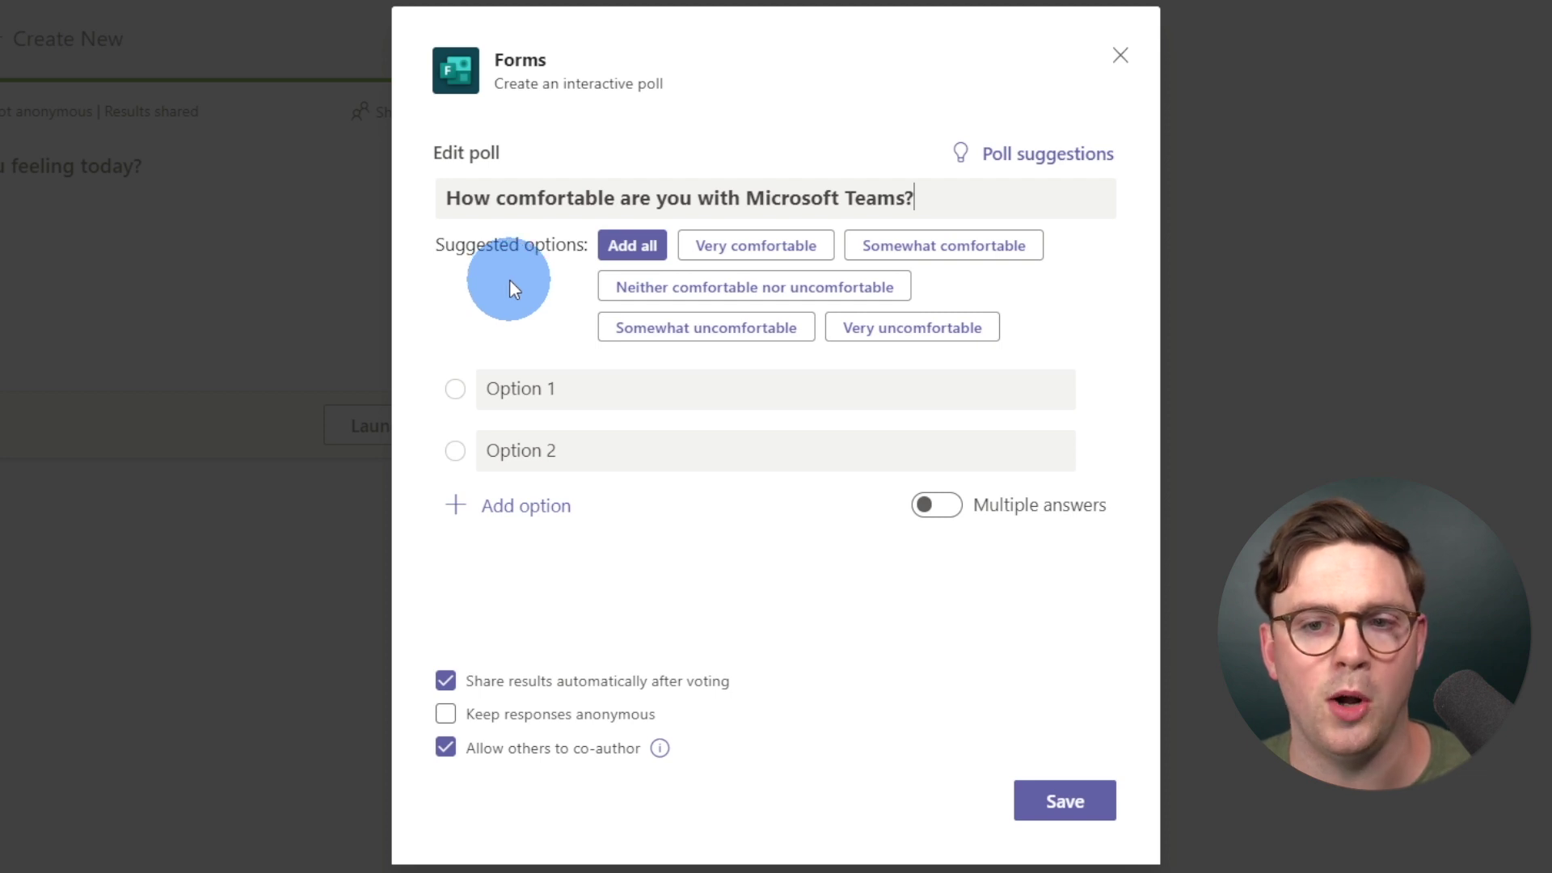
click(630, 253)
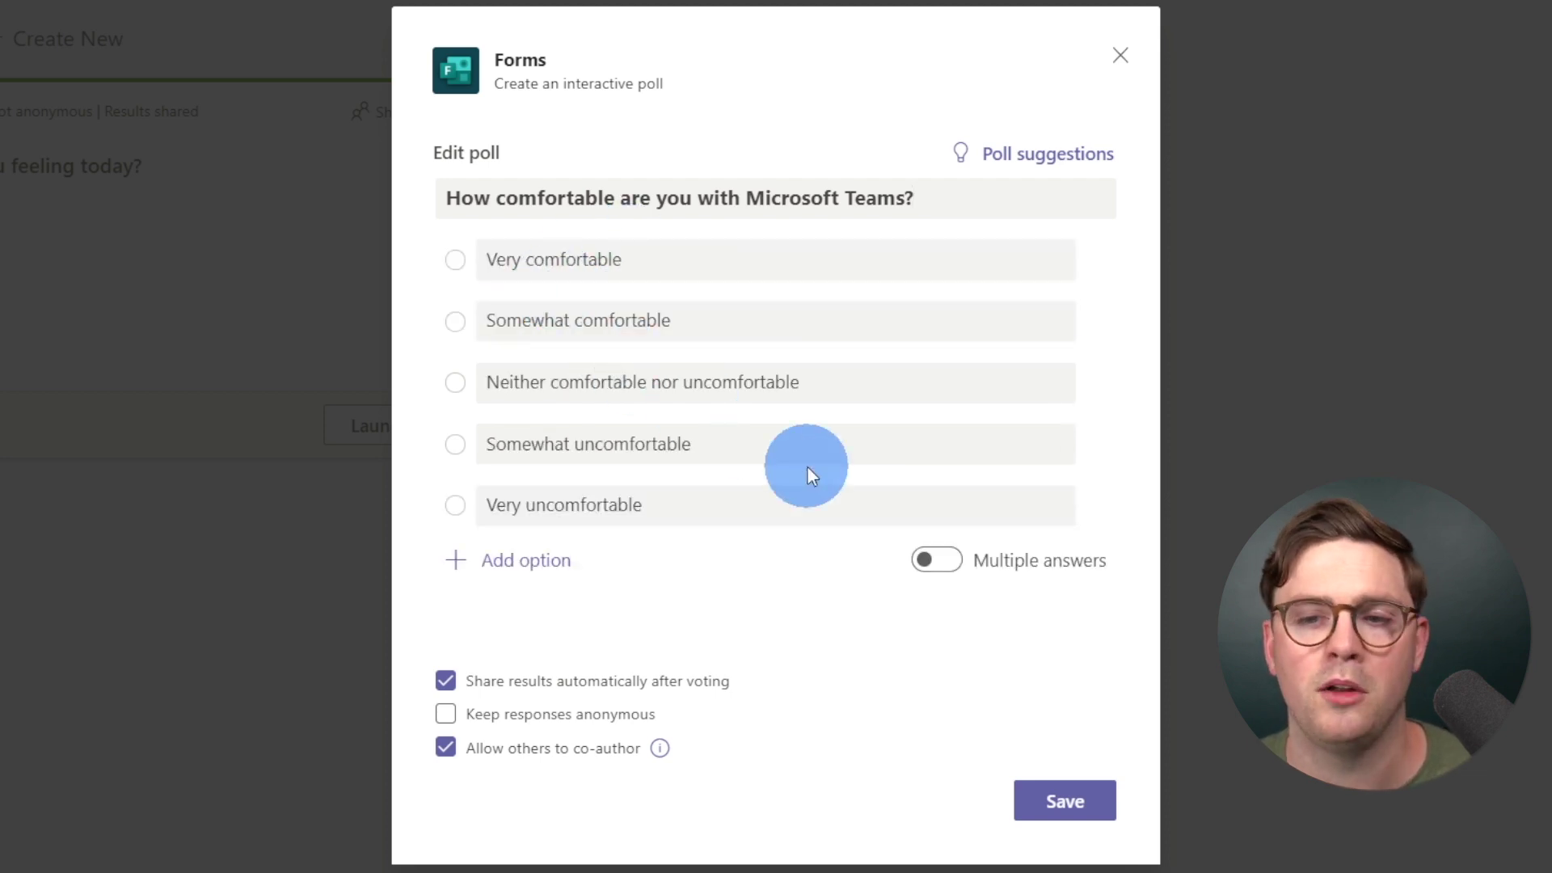
click(1044, 804)
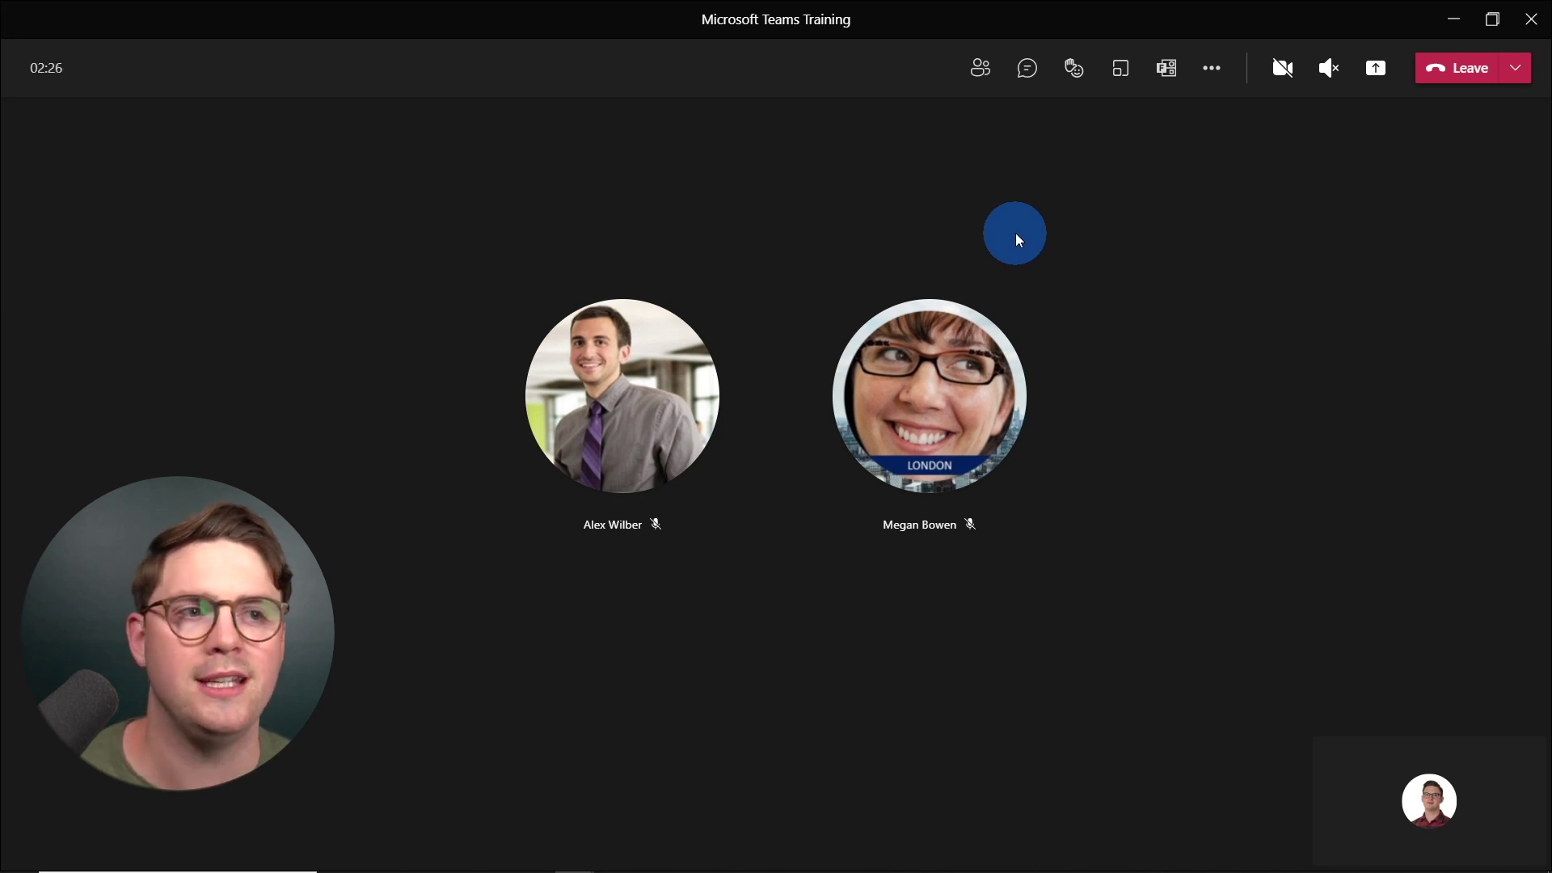
Open the call's Polls panel and move the meeting window aside to reveal both drafts.
click(1169, 78)
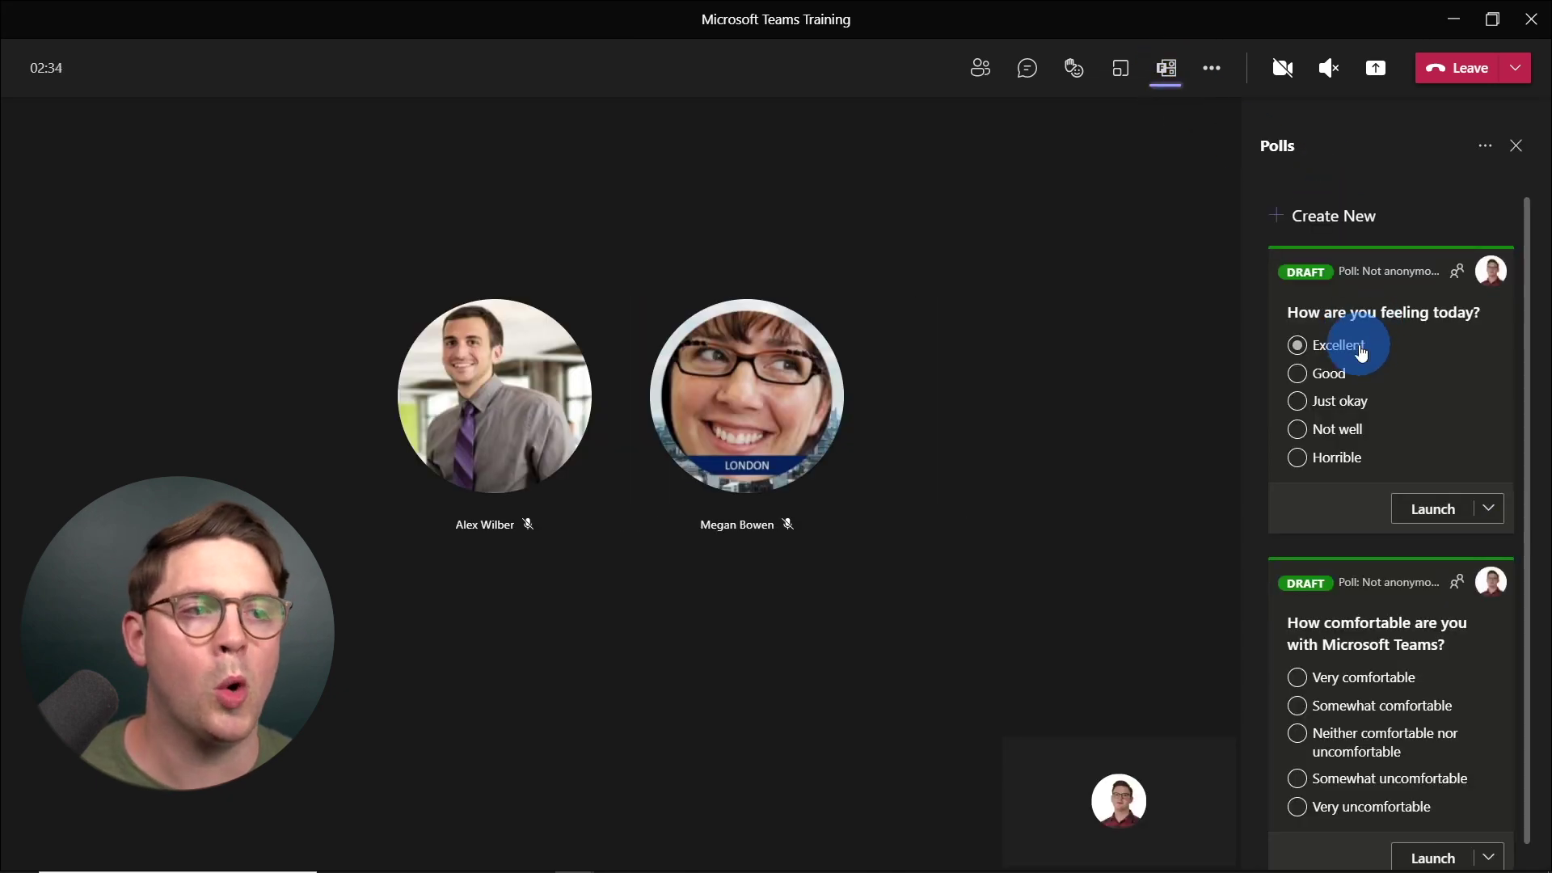
click(1321, 238)
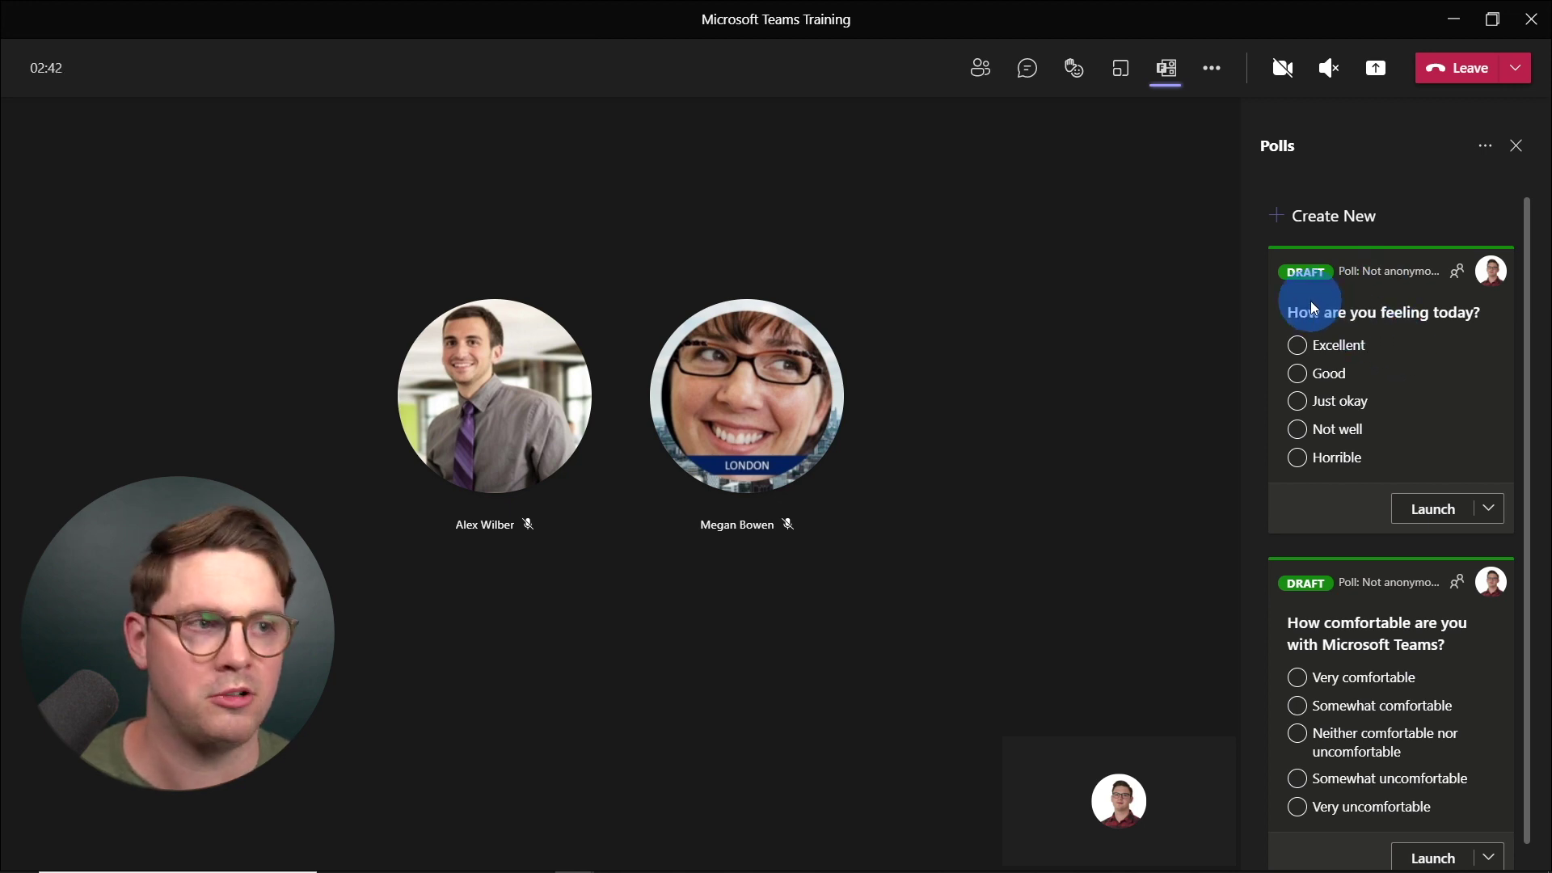
drag(777, 26, 1156, 487)
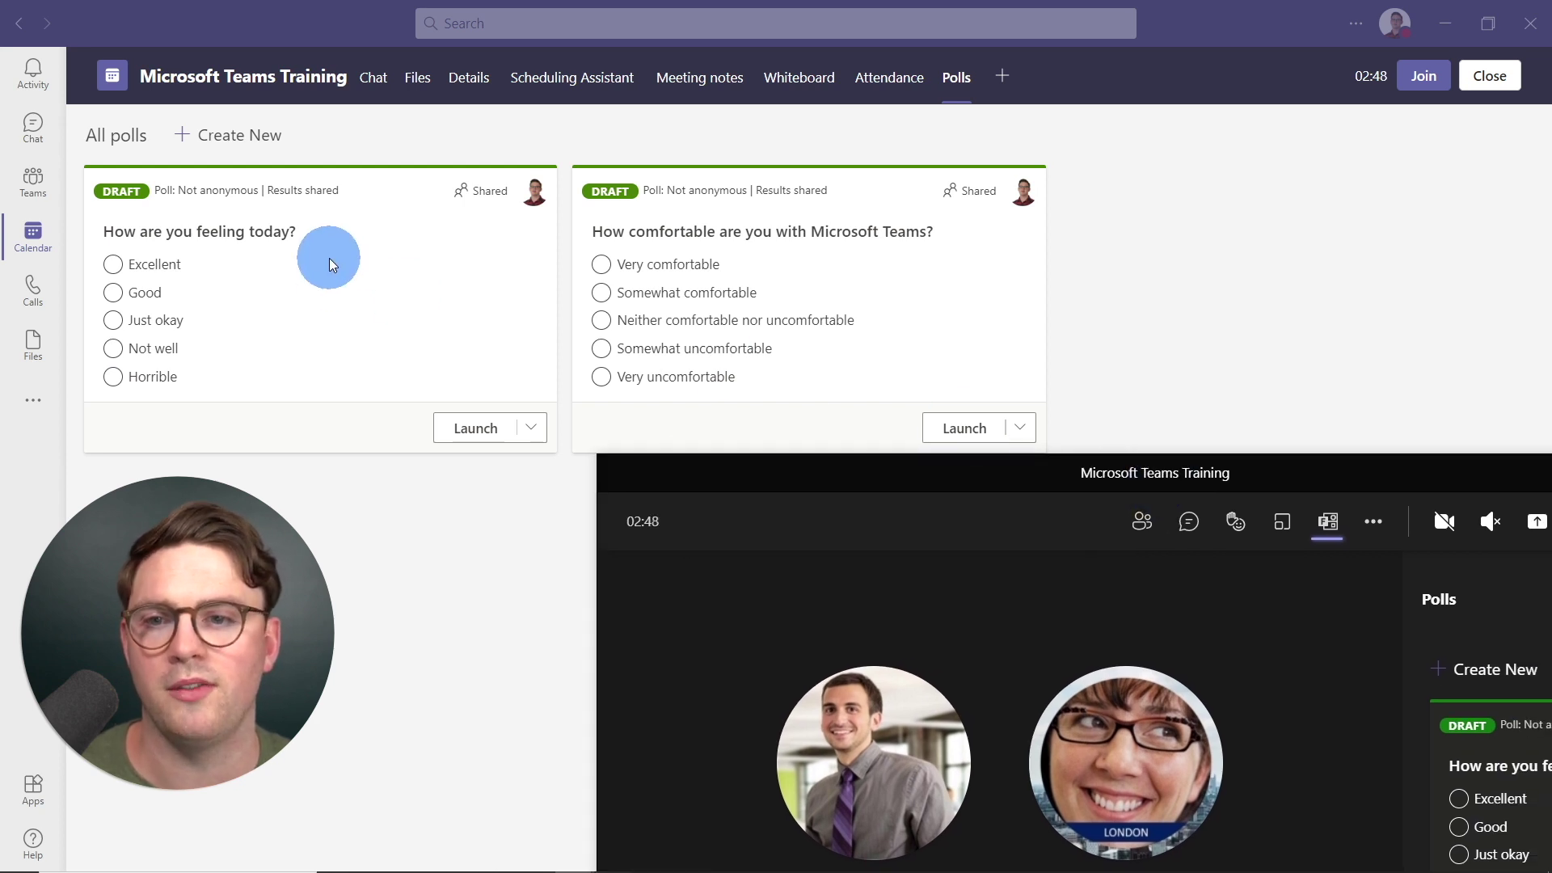
Bring the meeting window back to the top left and show the first poll's edit/delete options.
click(688, 264)
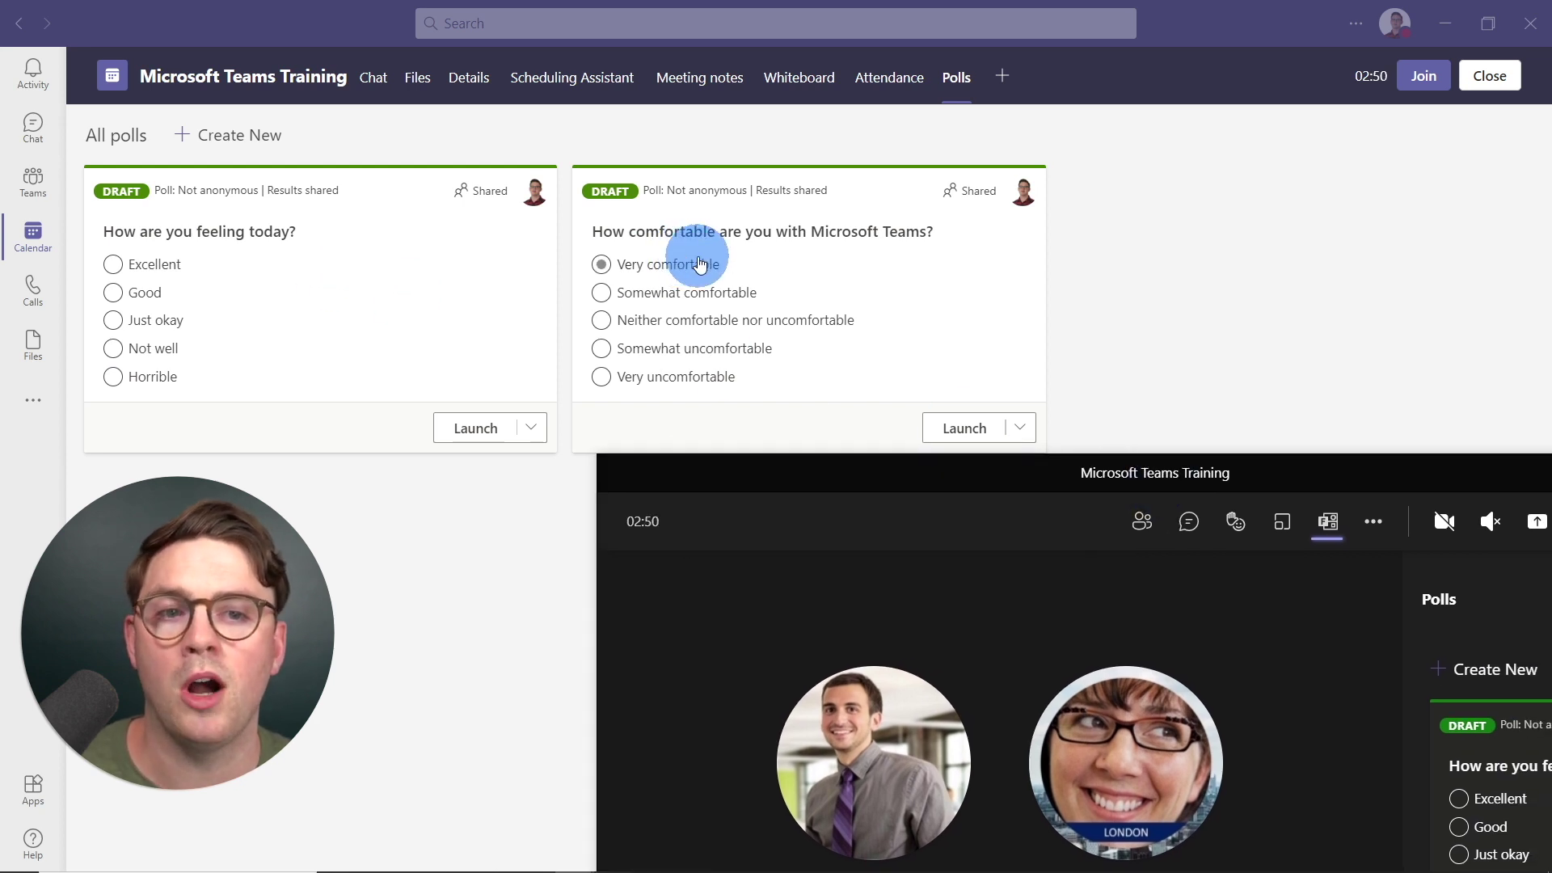
click(658, 268)
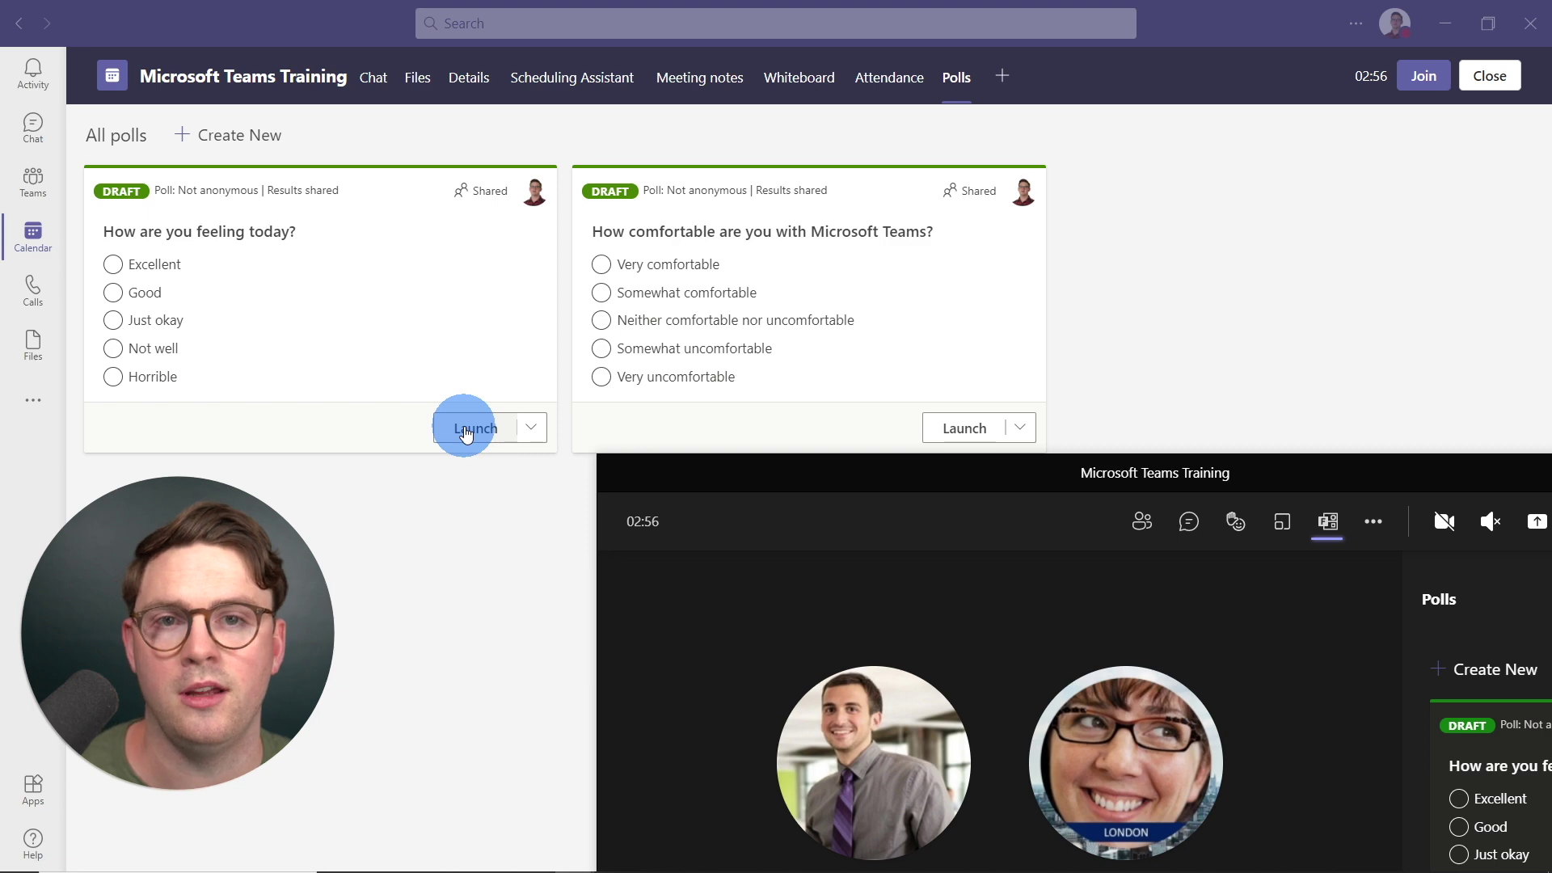
drag(837, 483, 444, 1)
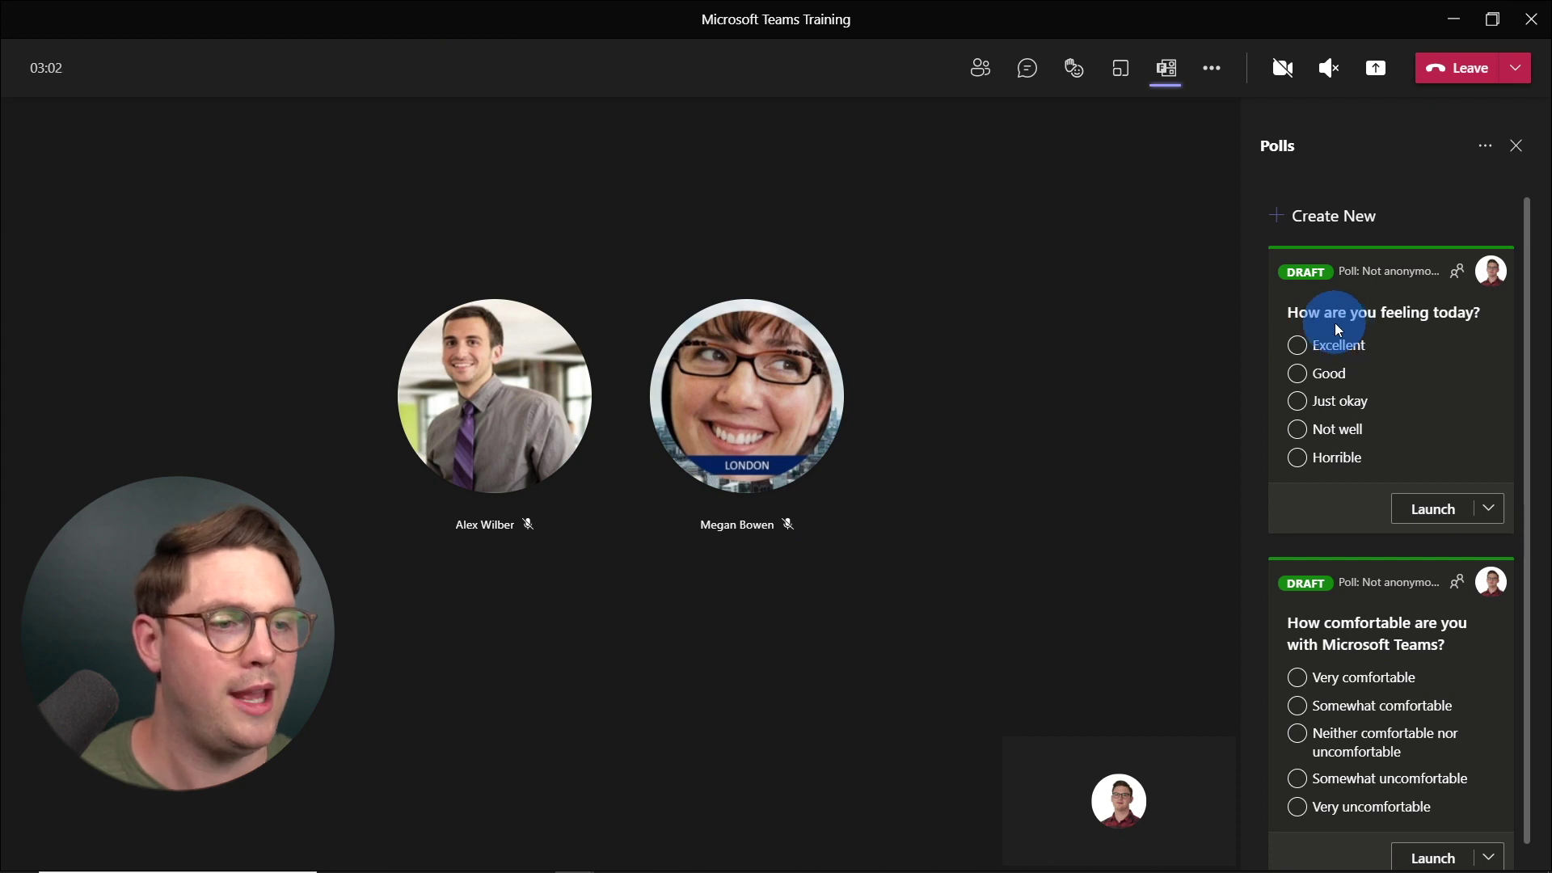
scroll(1381, 425, down, 1)
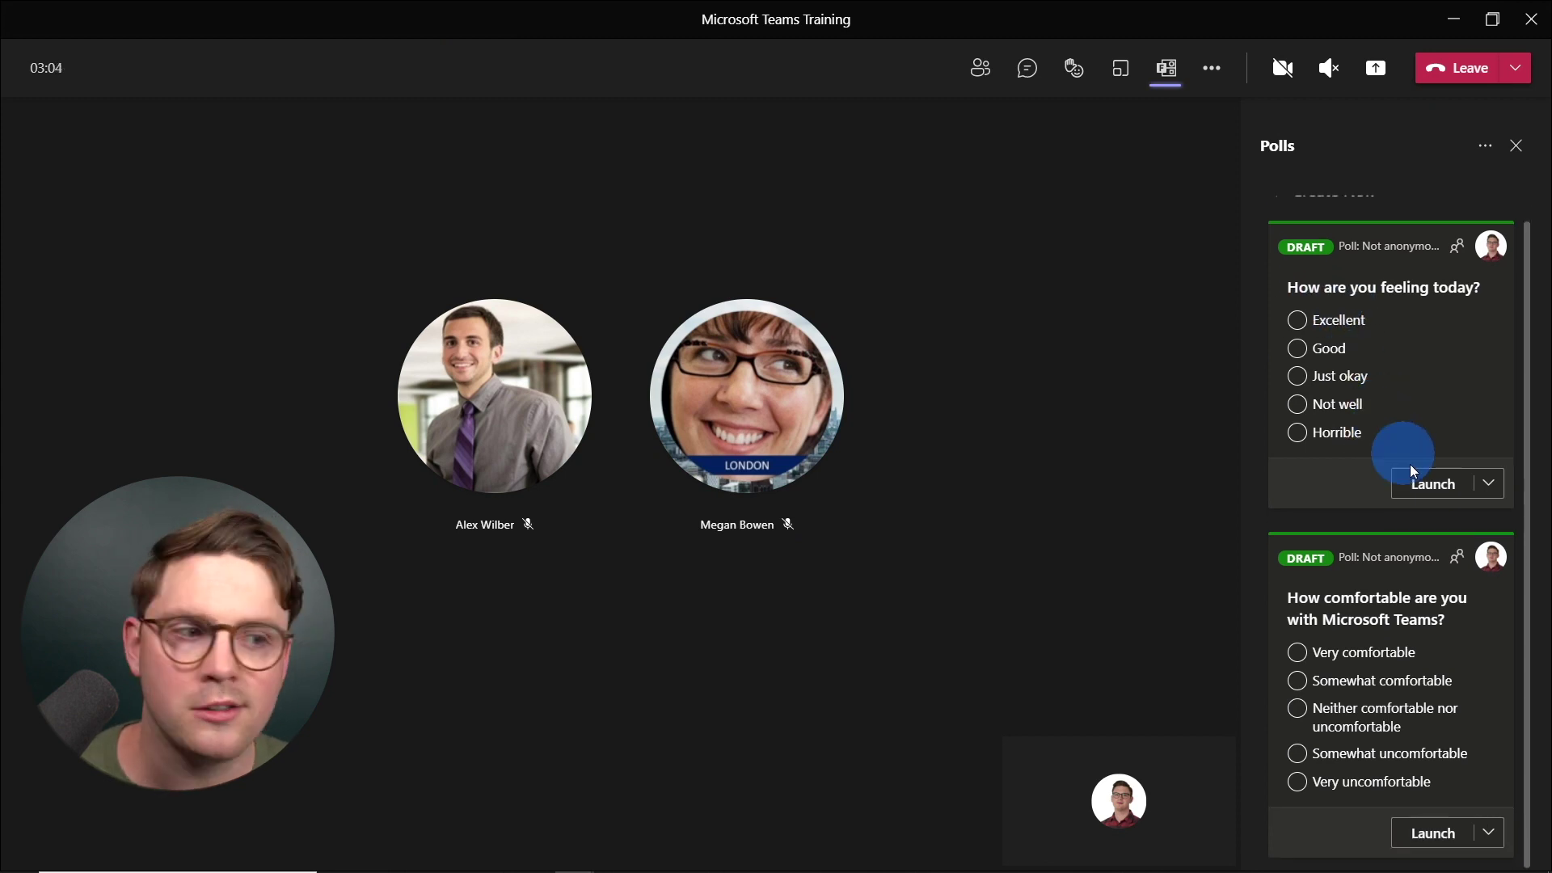
click(1484, 485)
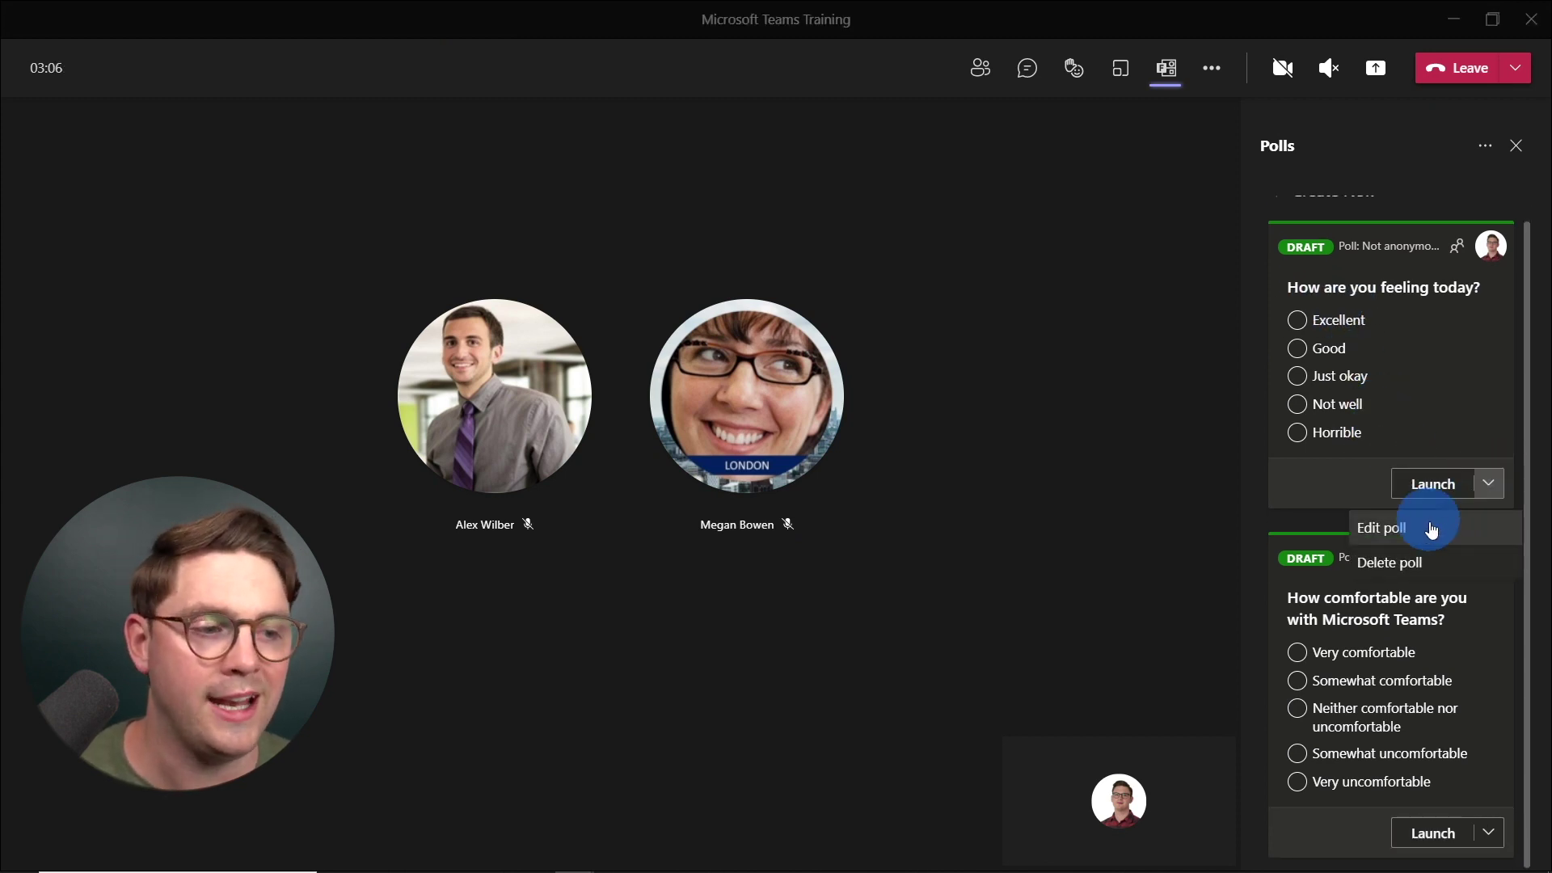
Launch the 'How are you feeling today?' poll and submit the host's Excellent vote.
click(1348, 488)
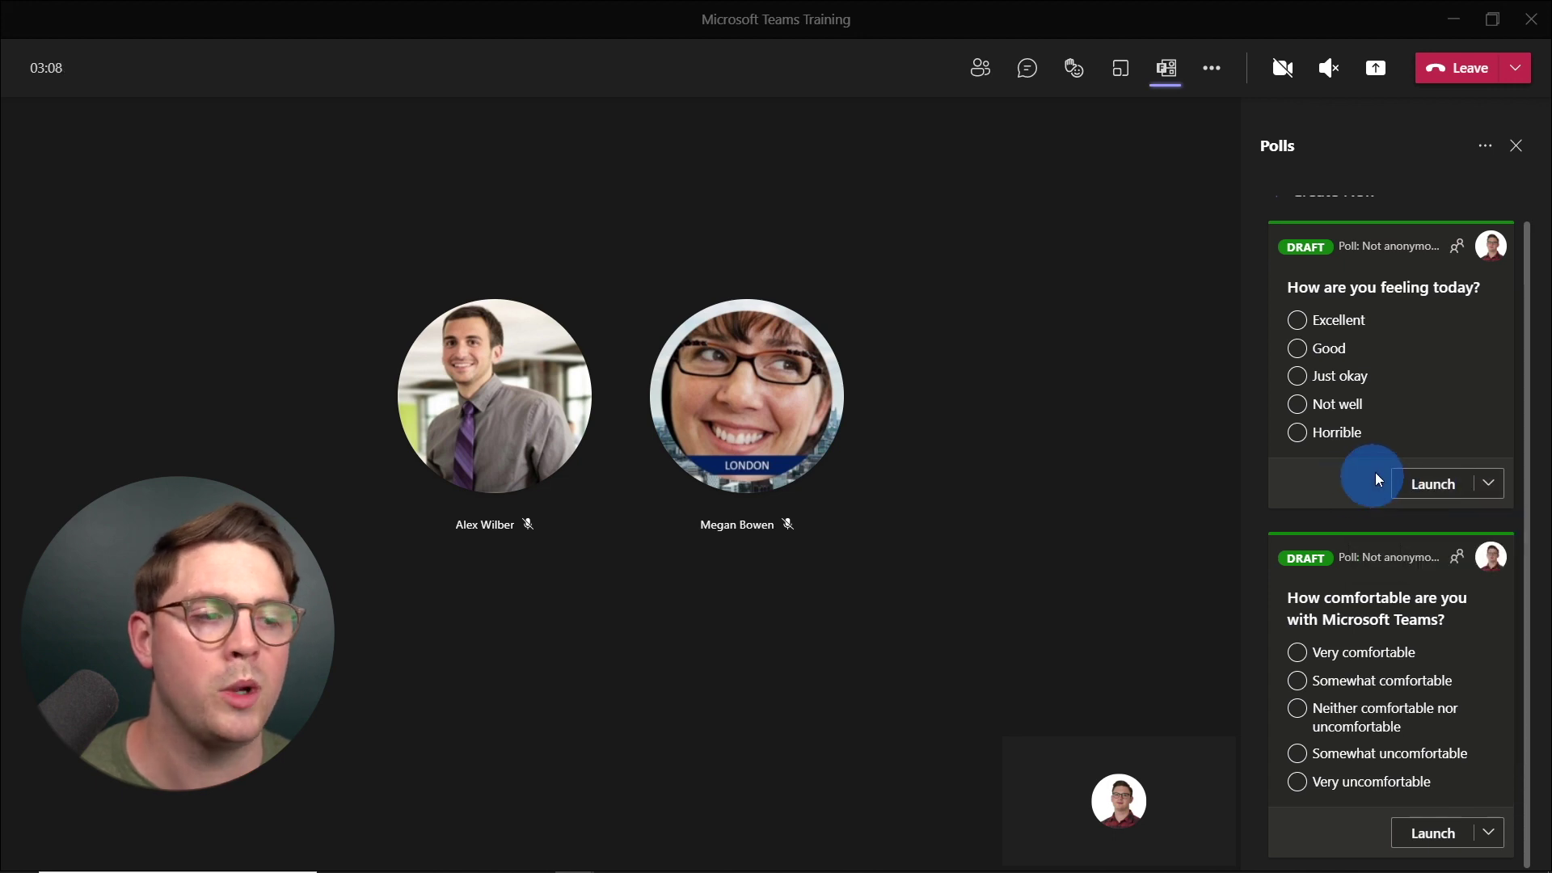
click(1407, 483)
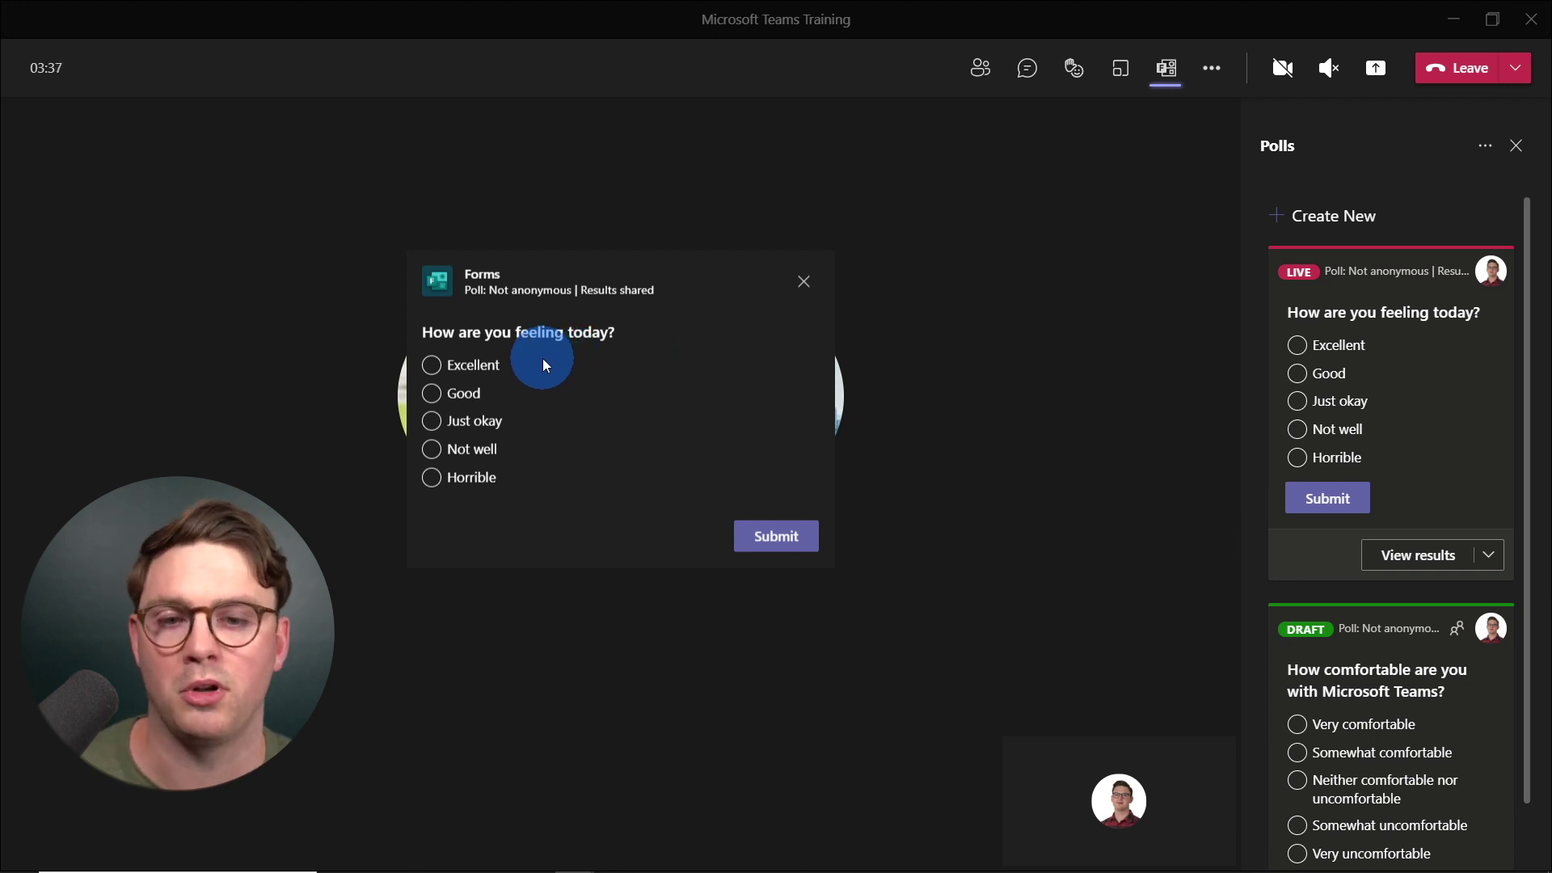
click(464, 365)
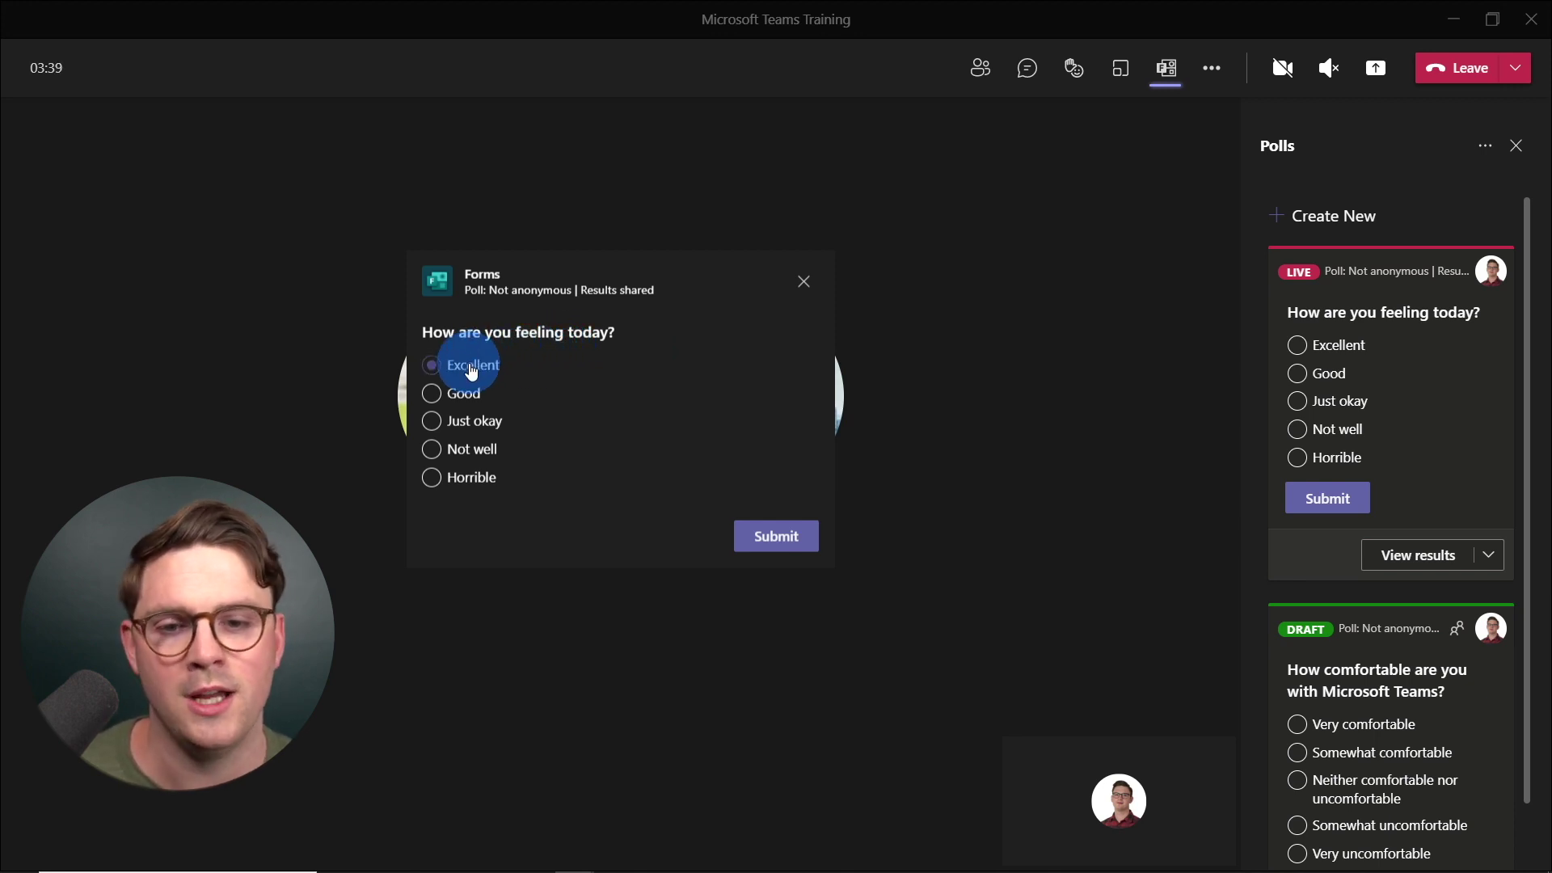
click(761, 538)
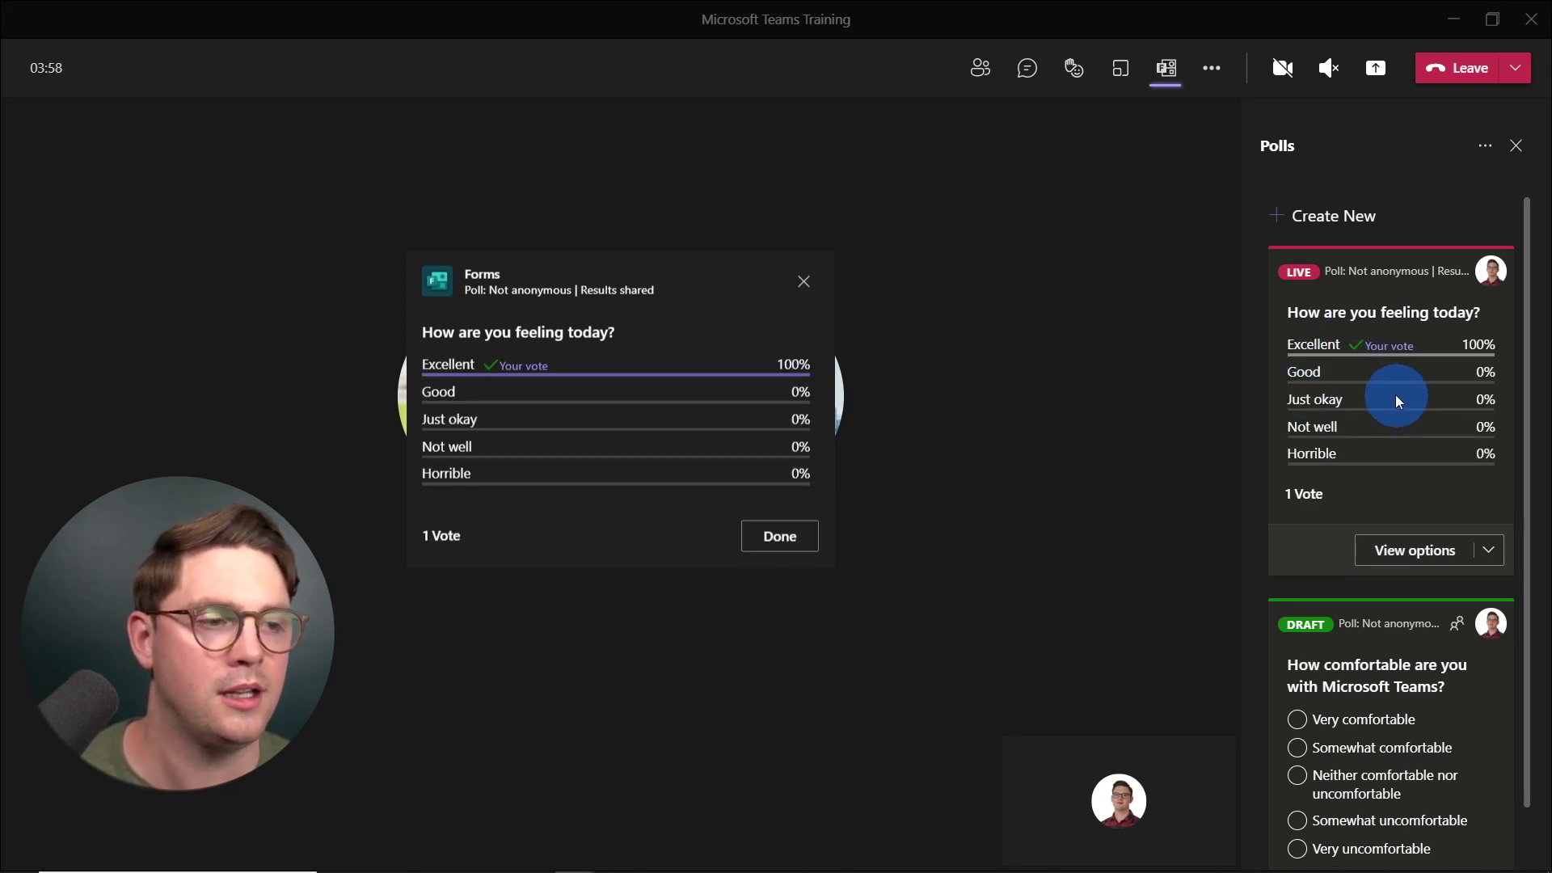
click(800, 535)
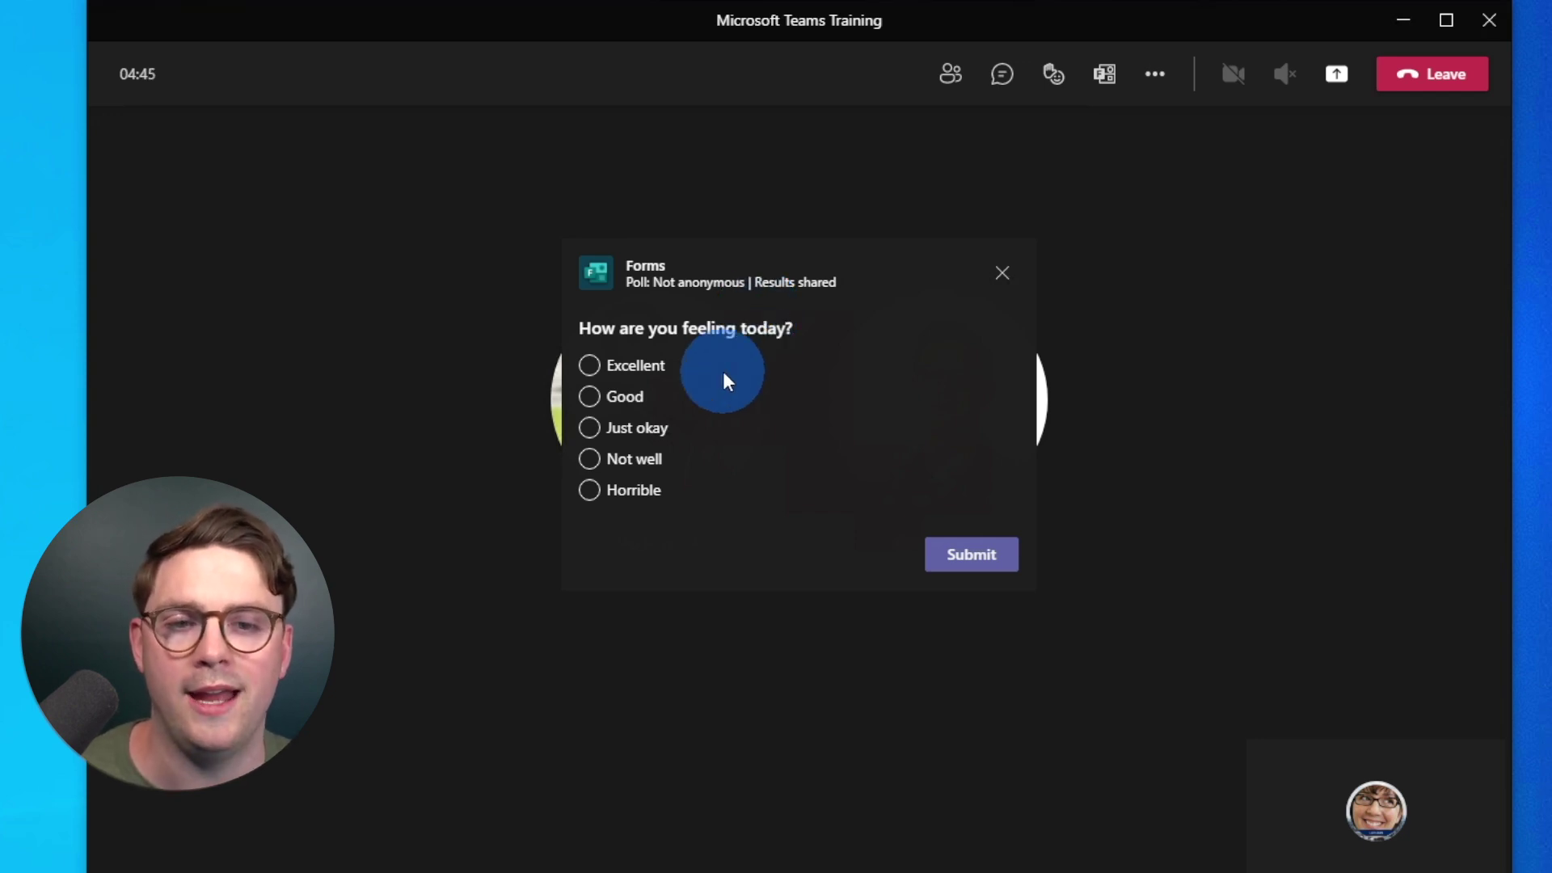
Submit a Good vote in the feelings poll from the attendee's window.
click(623, 396)
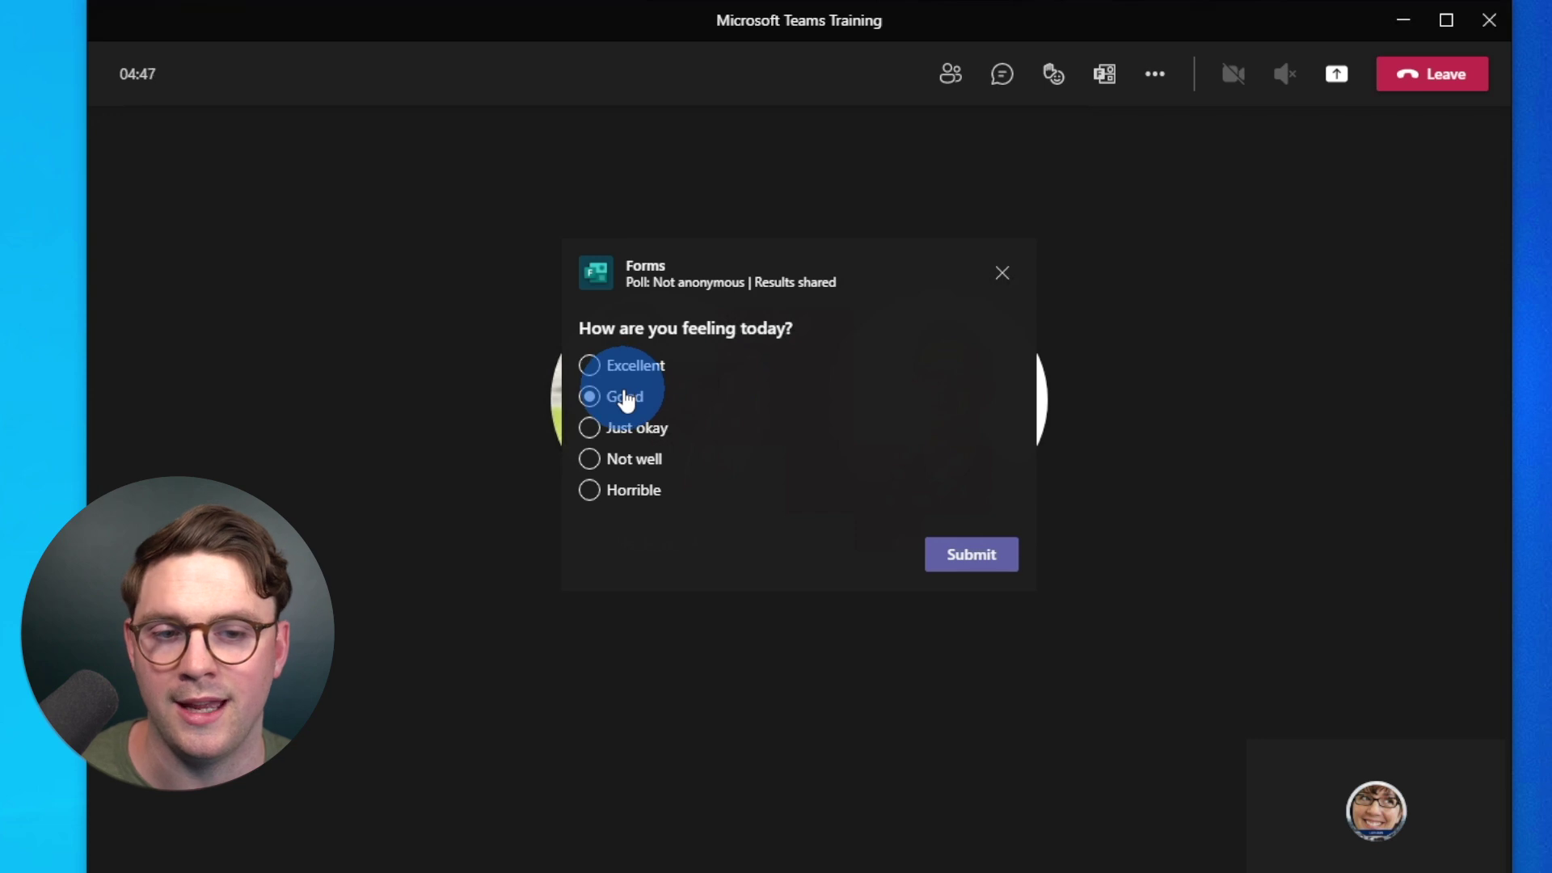
click(971, 548)
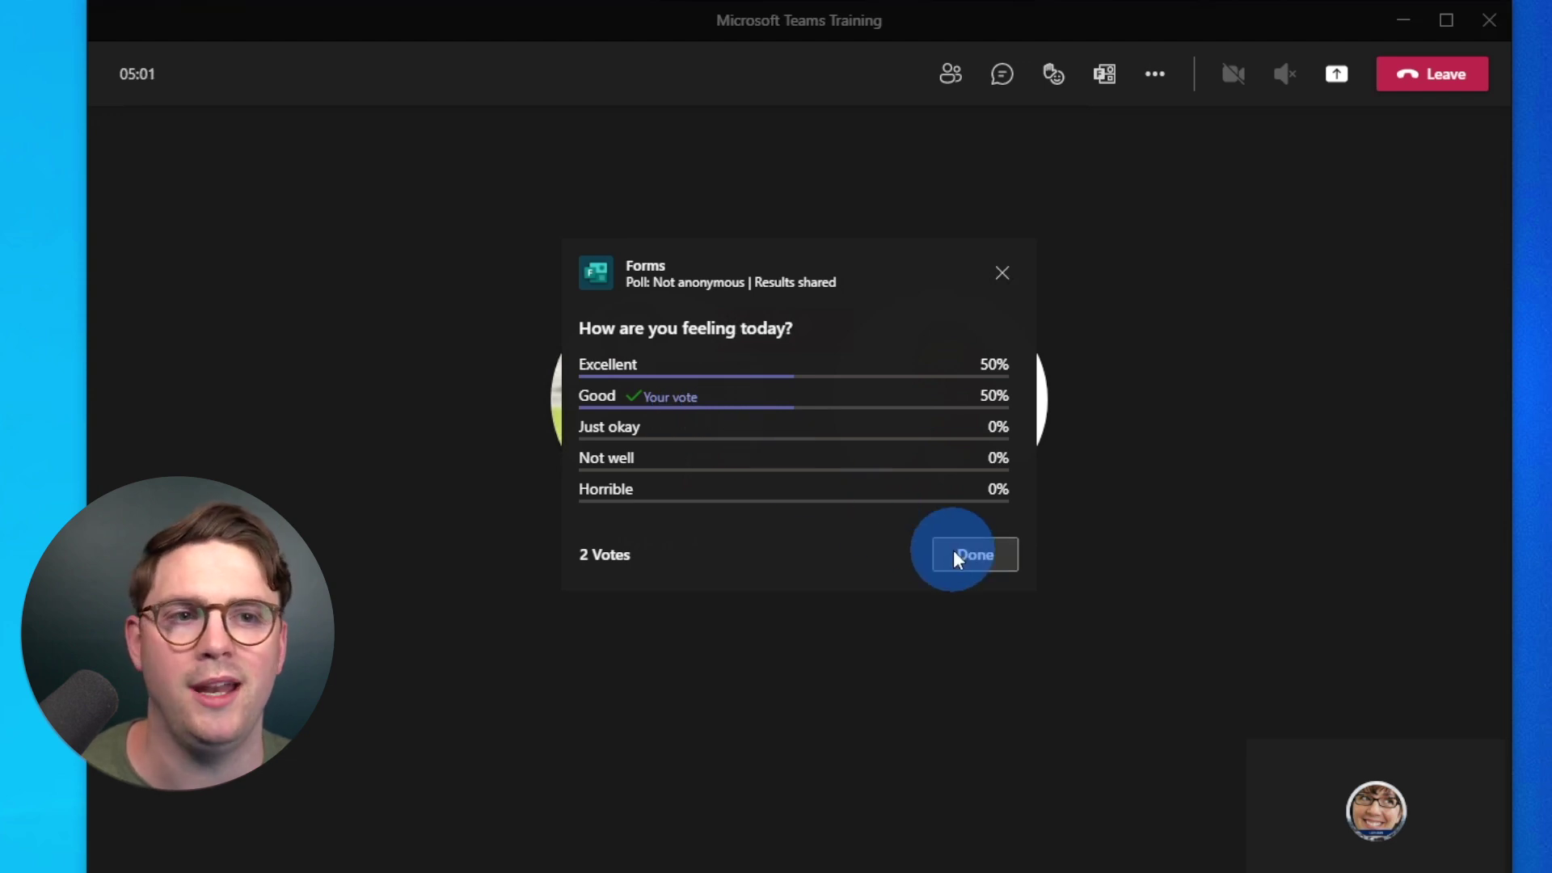
click(957, 556)
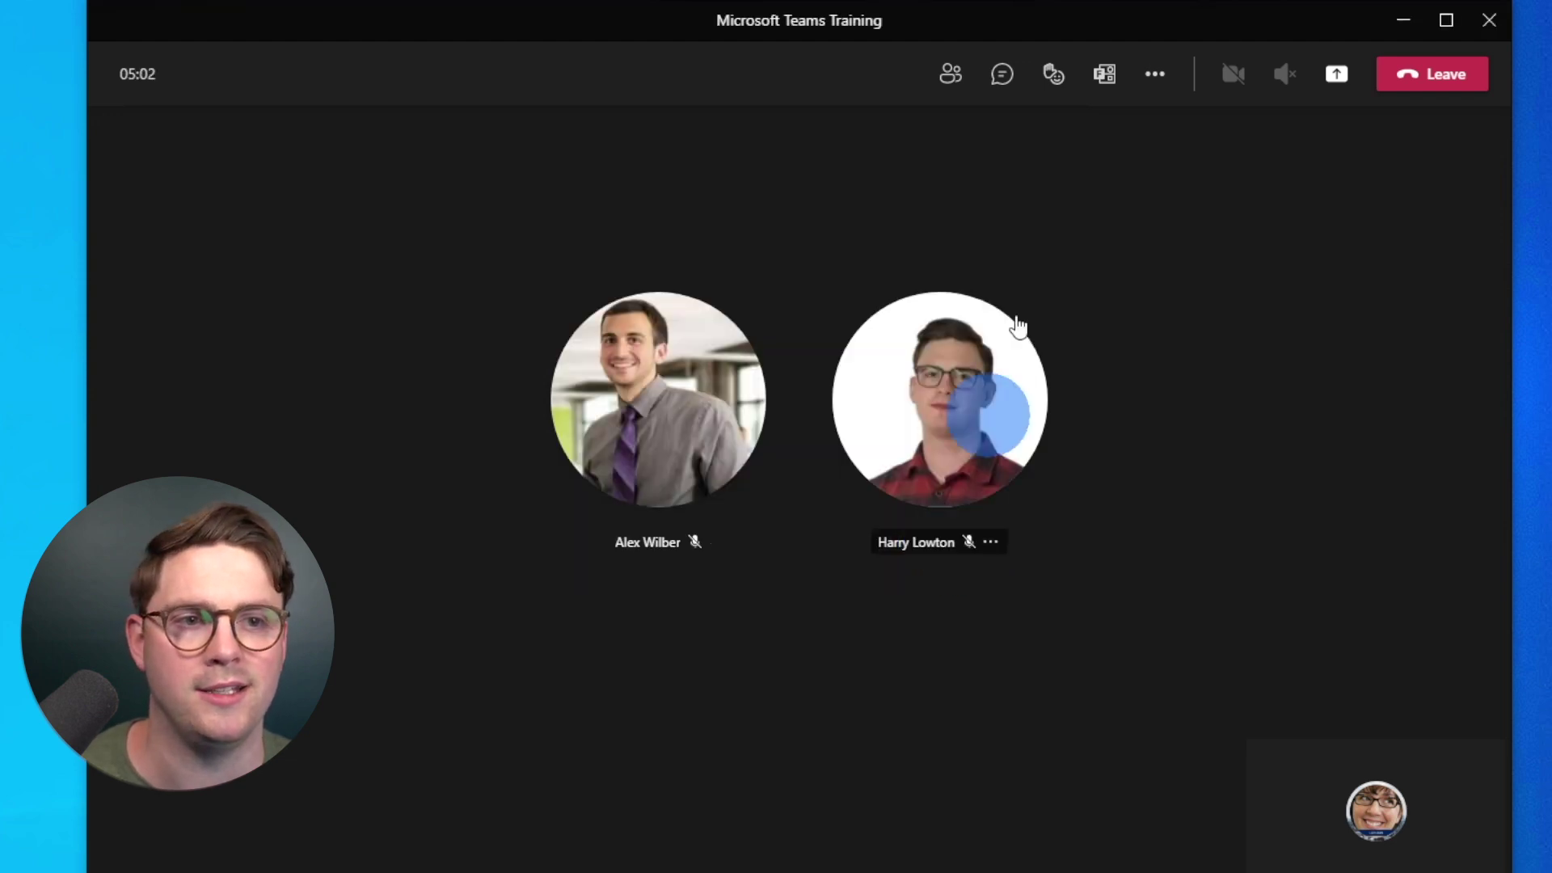
click(1002, 74)
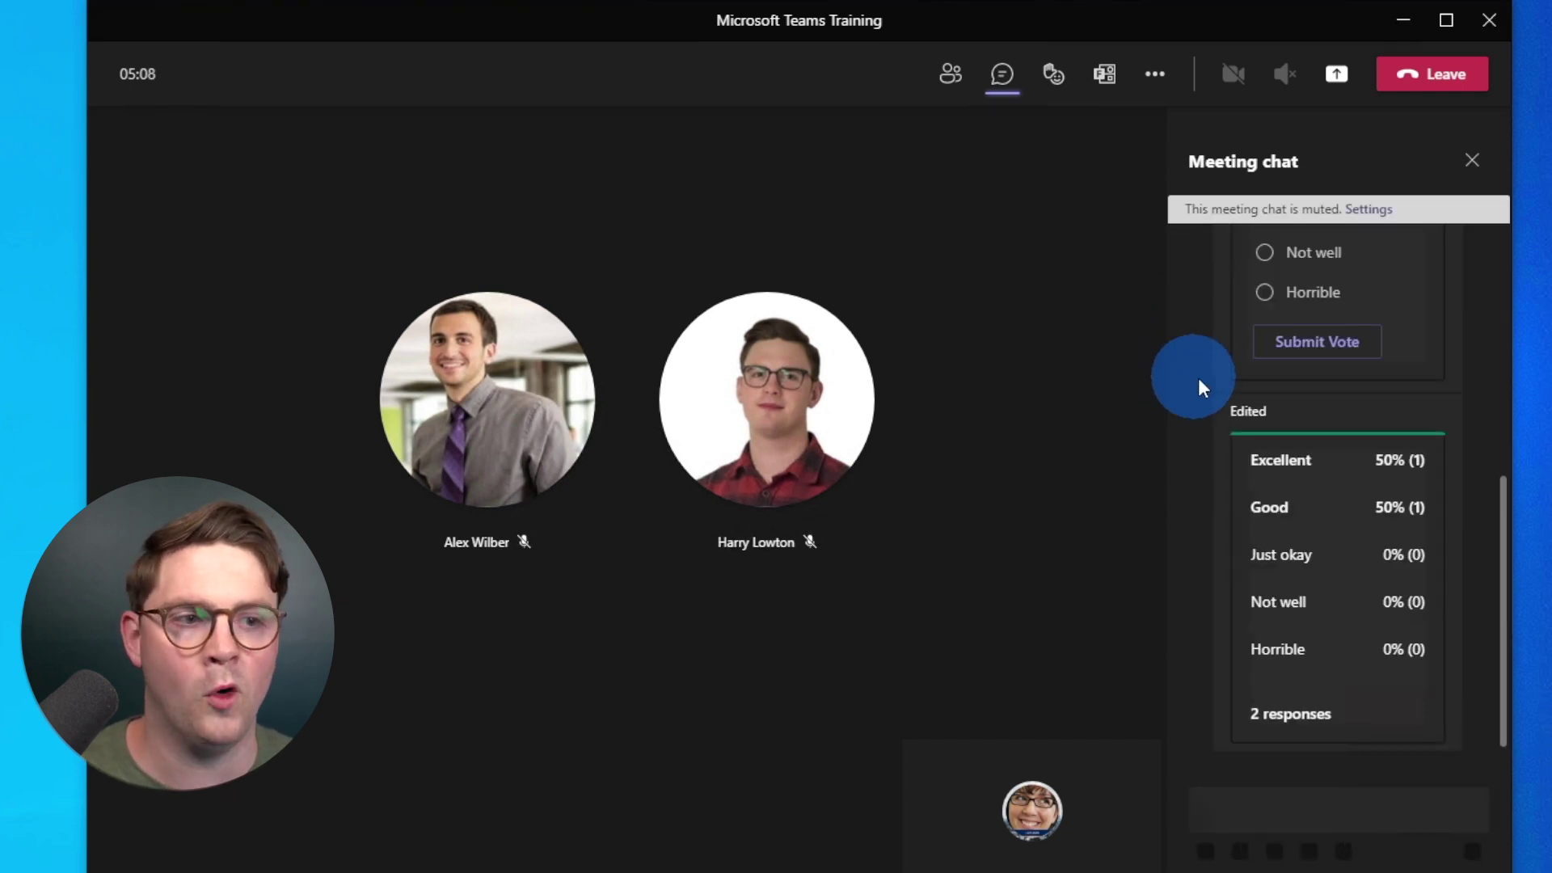
Find the Forms poll card in Meeting chat and submit a Just okay vote.
scroll(1197, 377, up, 4)
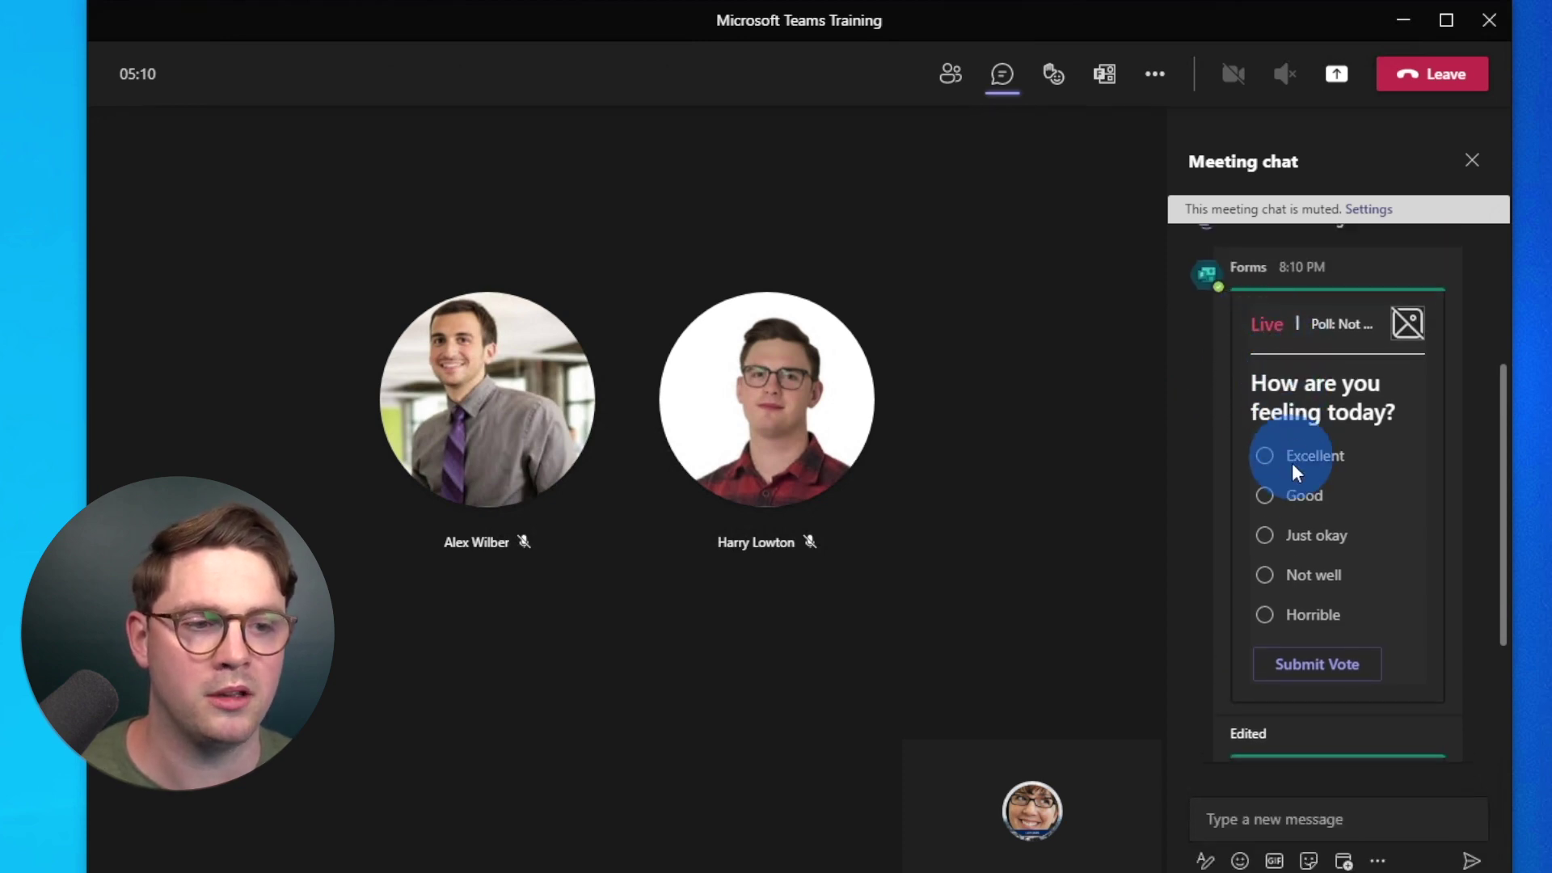
scroll(1282, 498, down, 3)
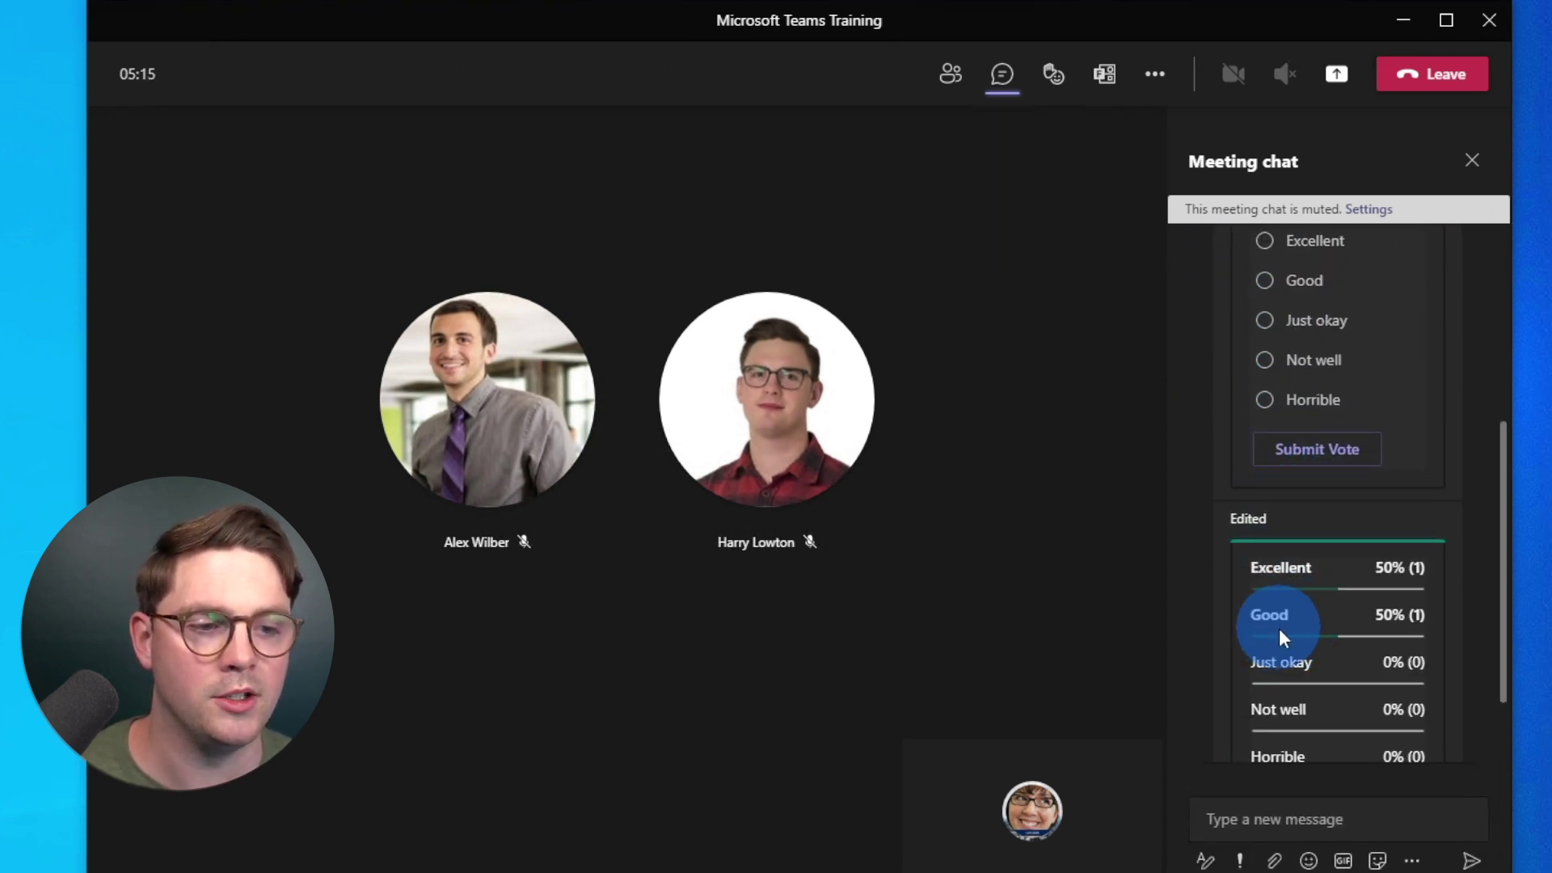
scroll(1302, 598, up, 3)
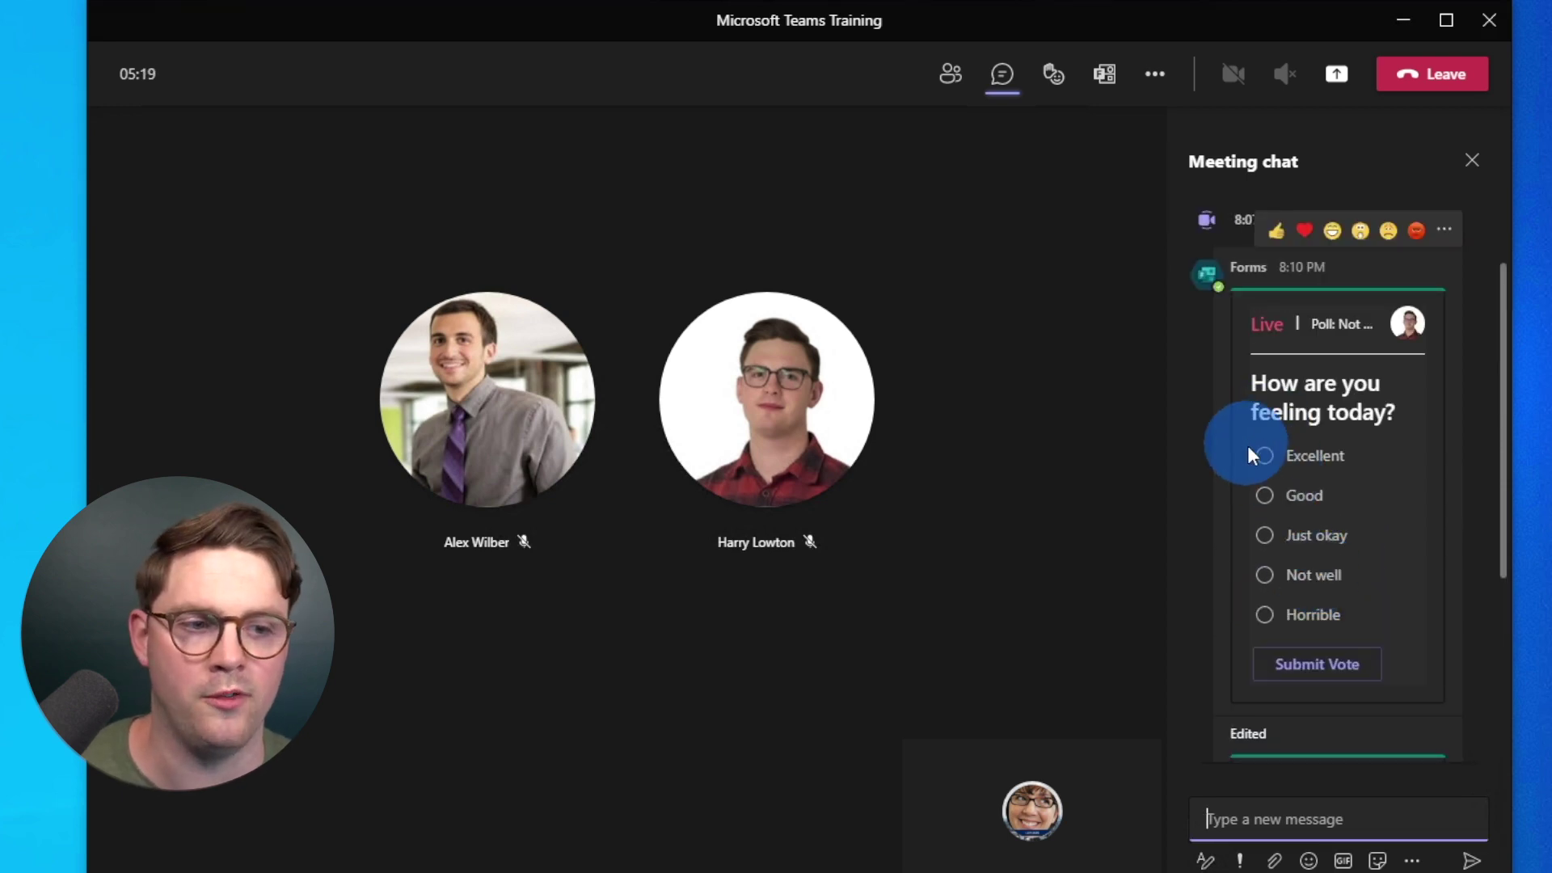
click(1265, 539)
click(1325, 662)
scroll(1210, 566, down, 4)
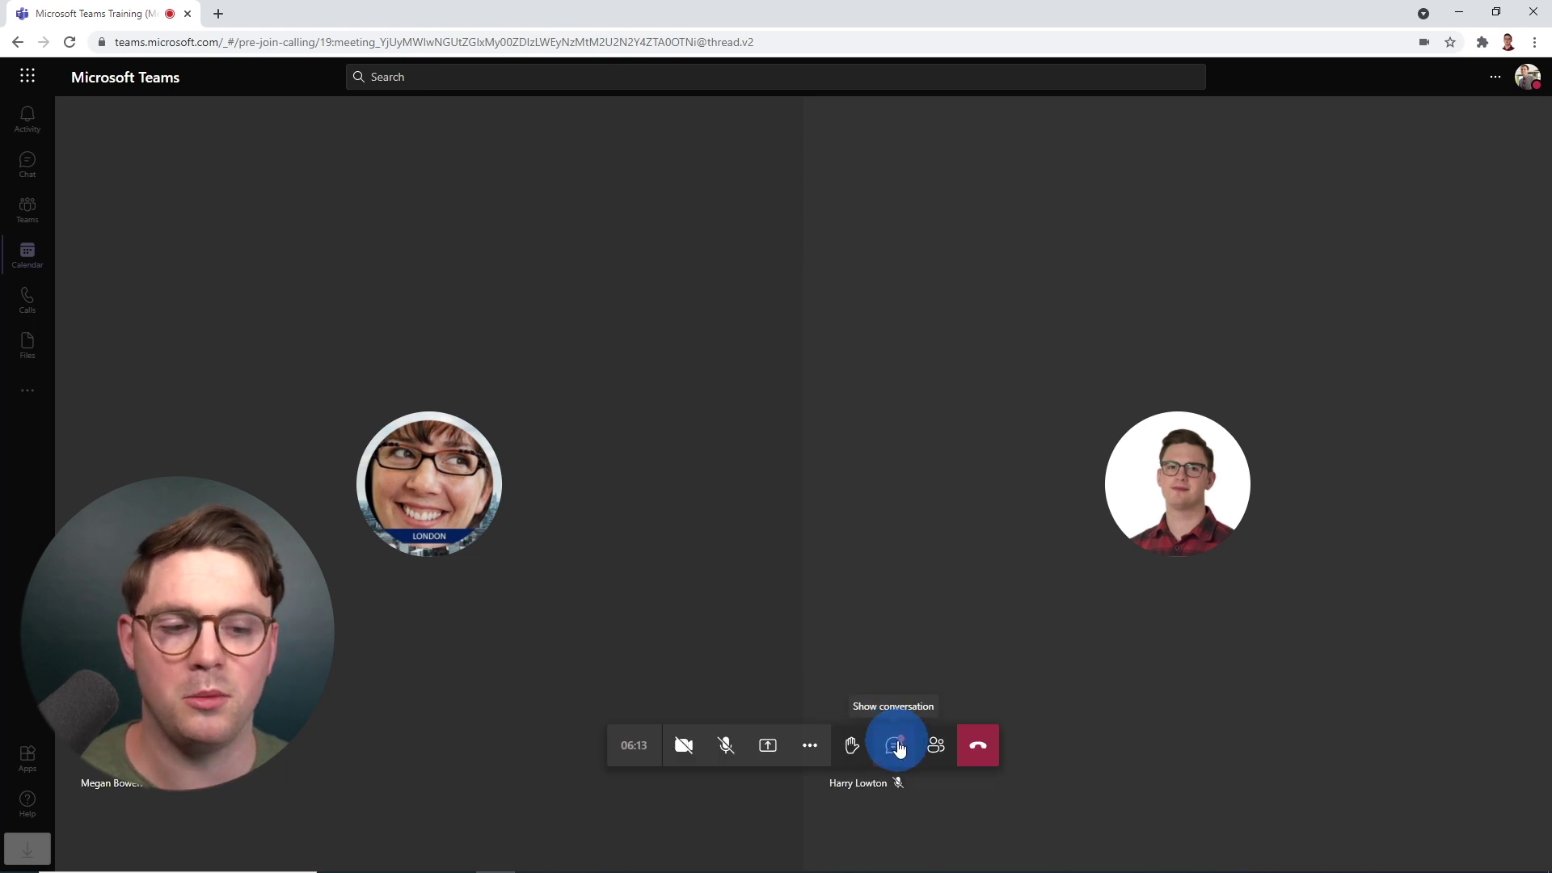
From the web attendee's Meeting chat, submit an Excellent vote in the feelings poll.
click(898, 746)
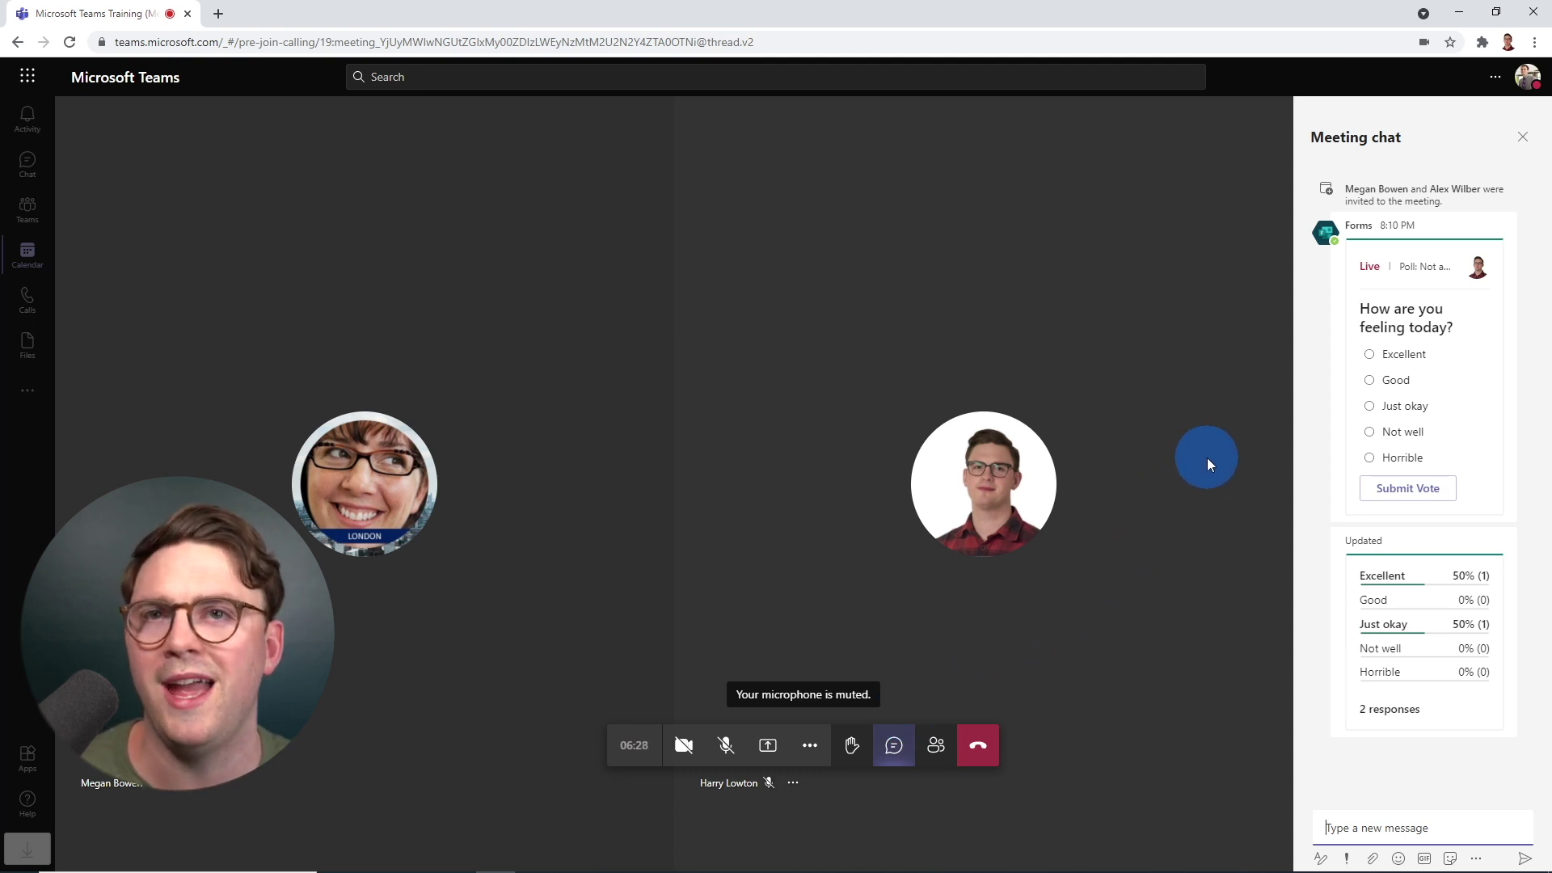
click(1369, 355)
click(1405, 490)
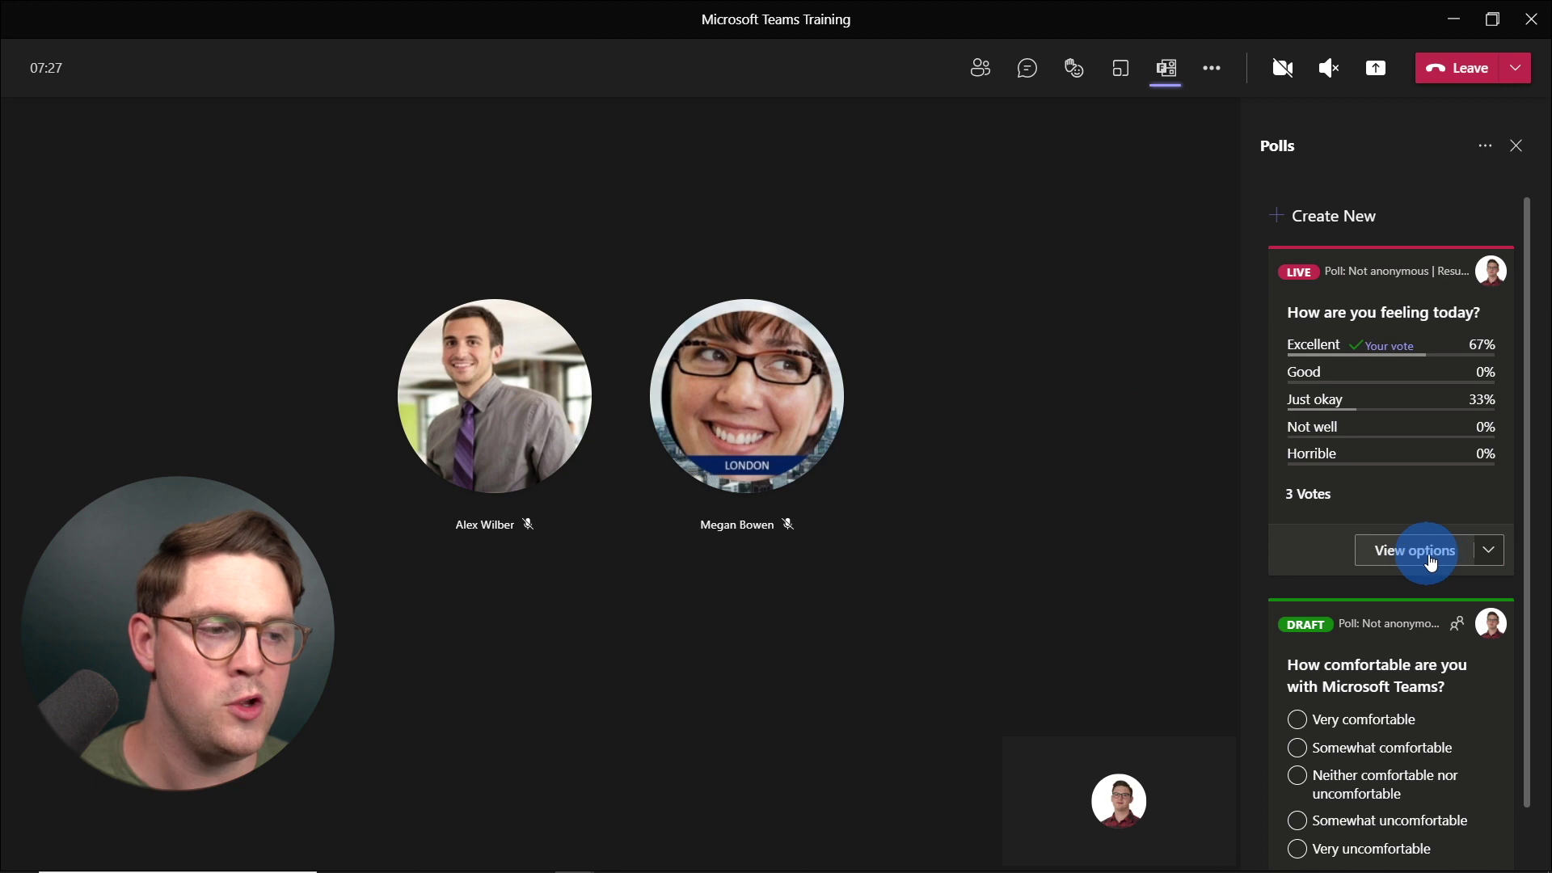
Close the 'How are you feeling today?' poll, fixing results at Excellent 67% and Just okay 33%.
click(1489, 551)
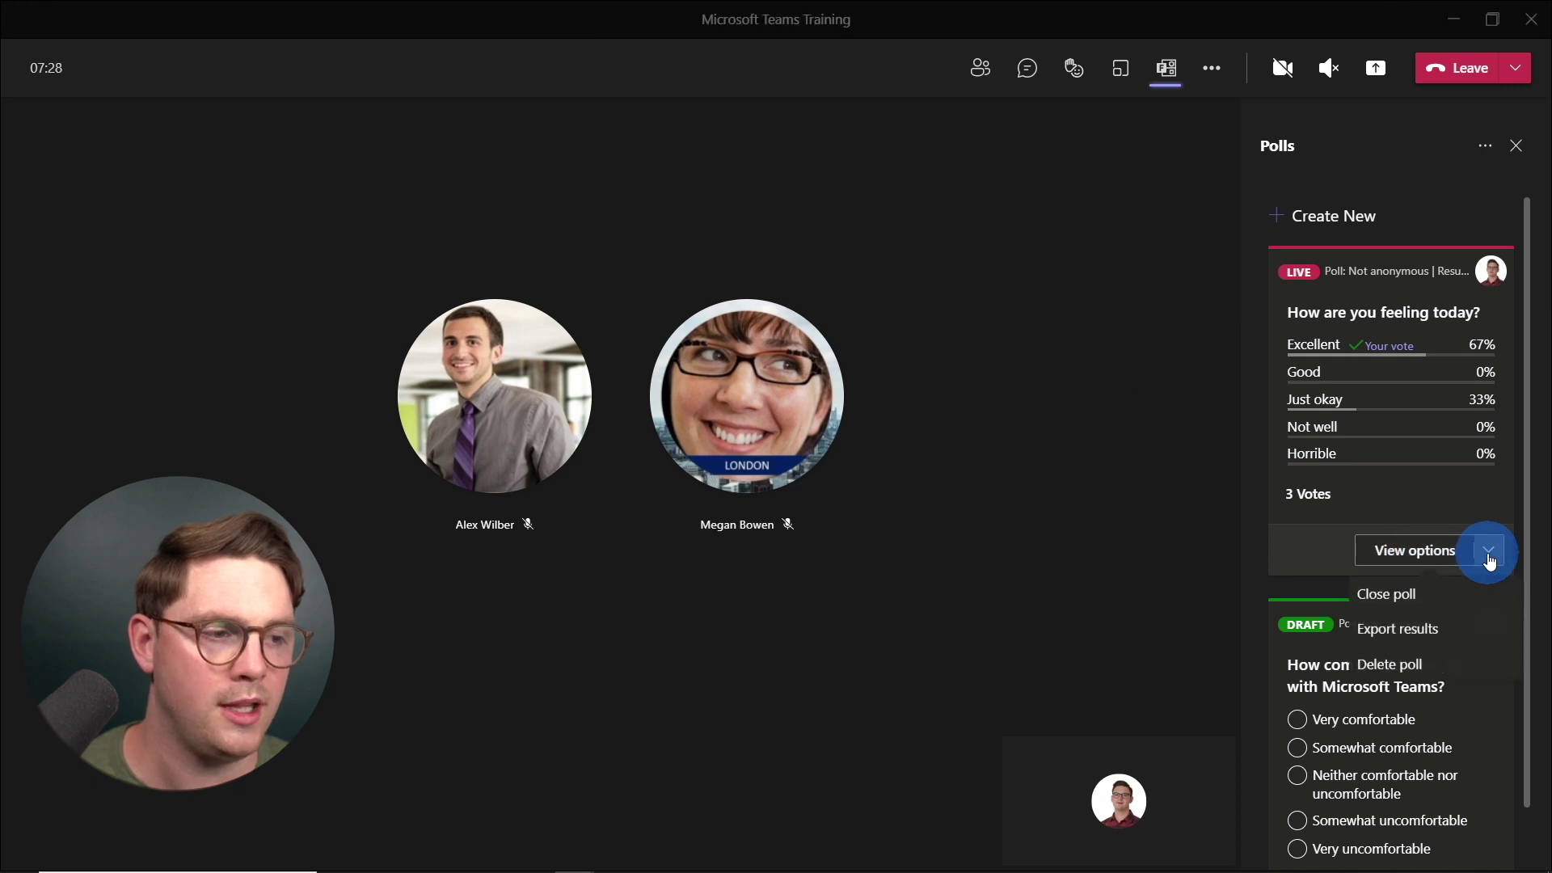
click(1440, 595)
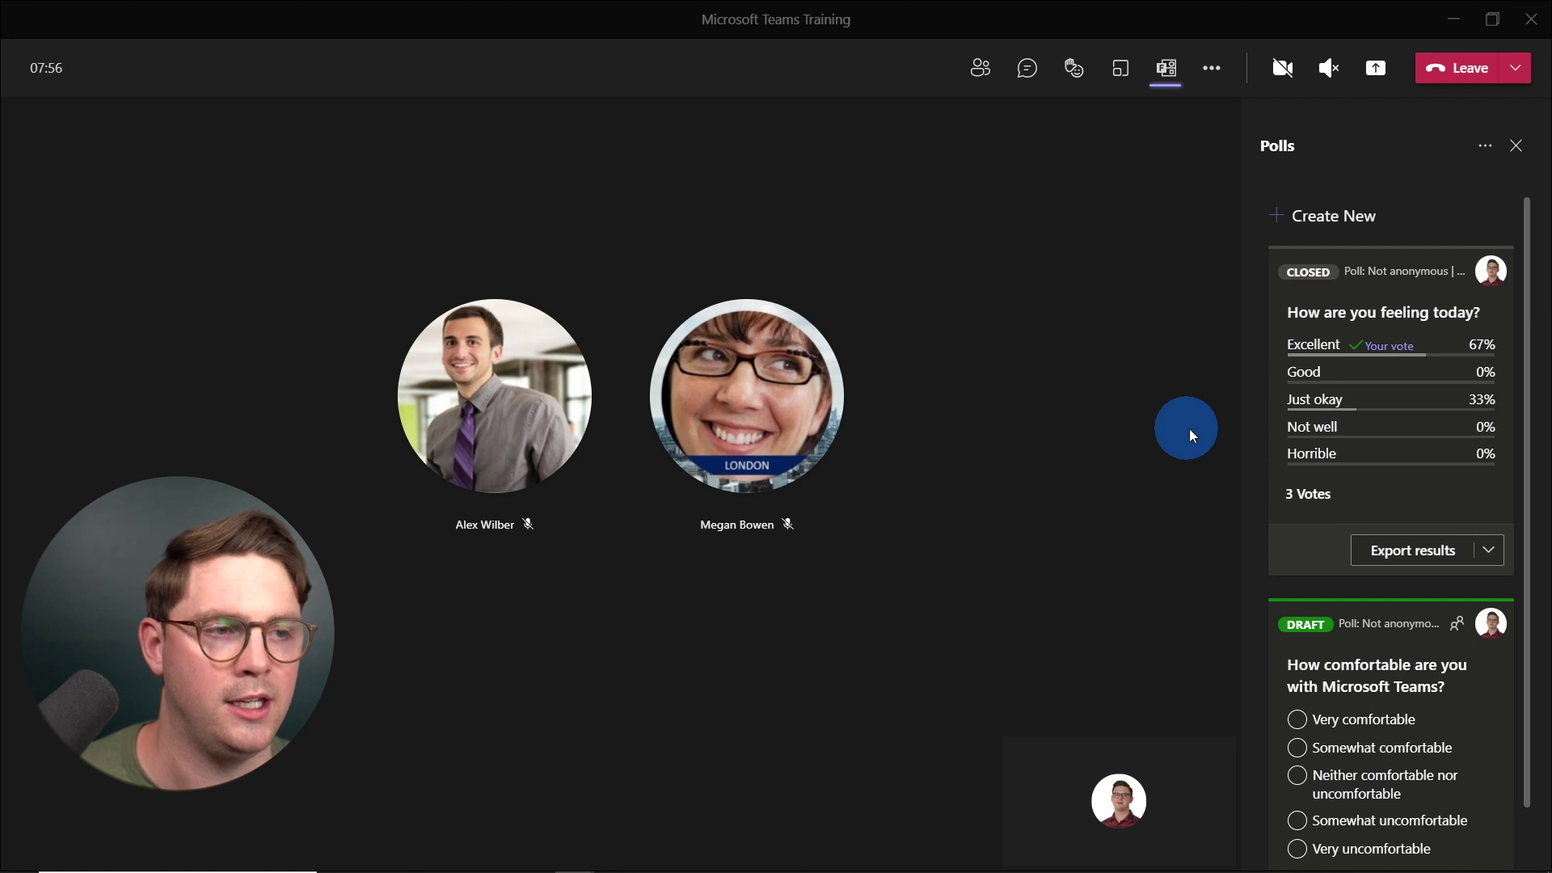
scroll(1374, 506, down, 1)
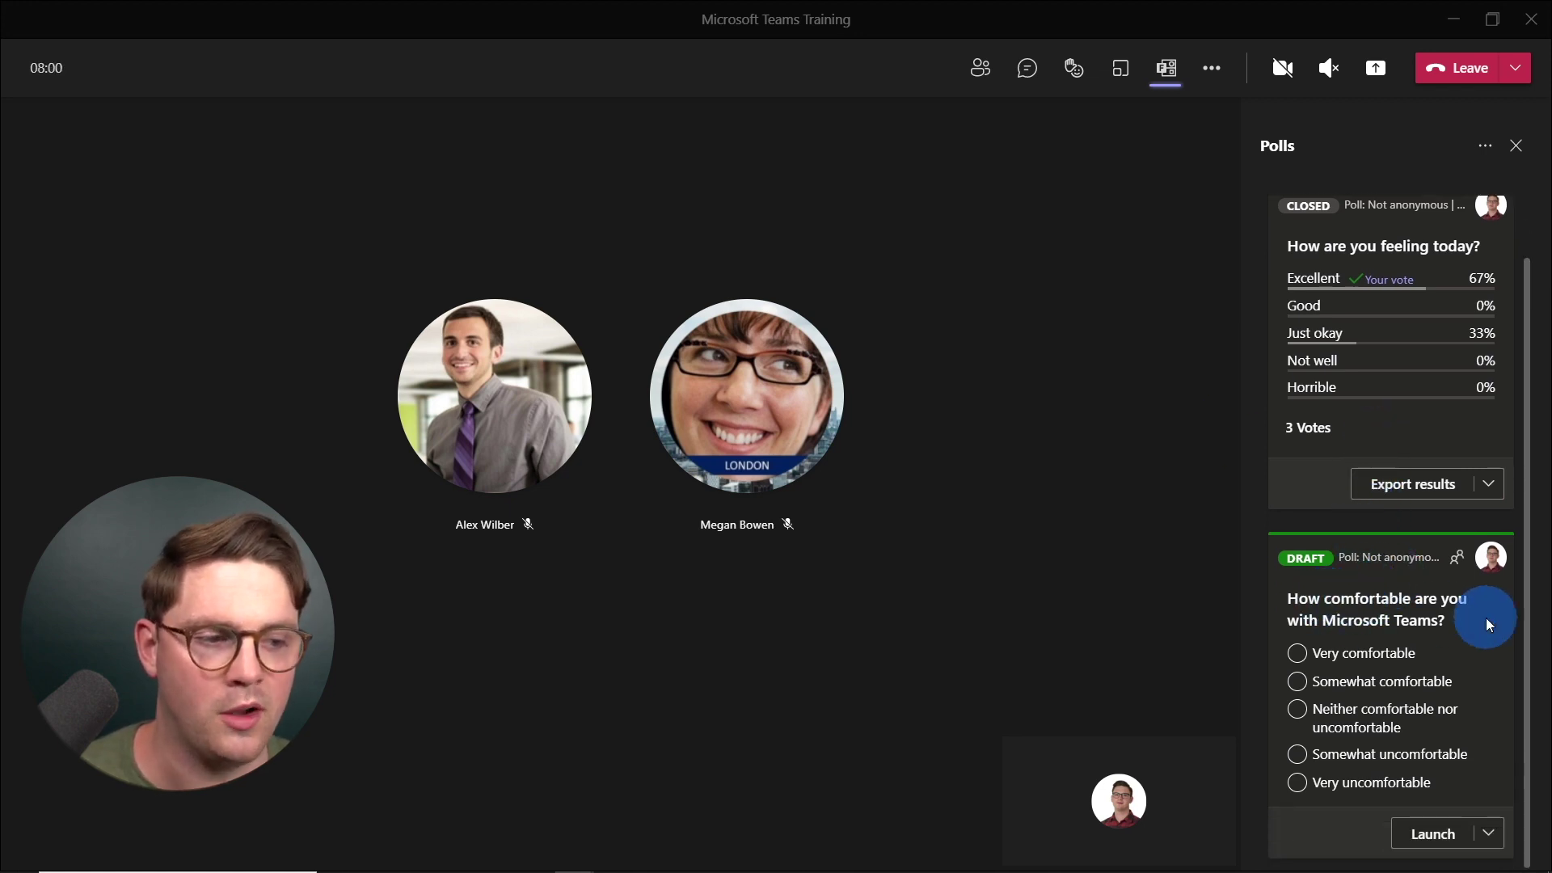
Create and save a draft poll 'Do you love Microsoft Teams?' with Yes, No and Maybe.
scroll(1379, 550, up, 1)
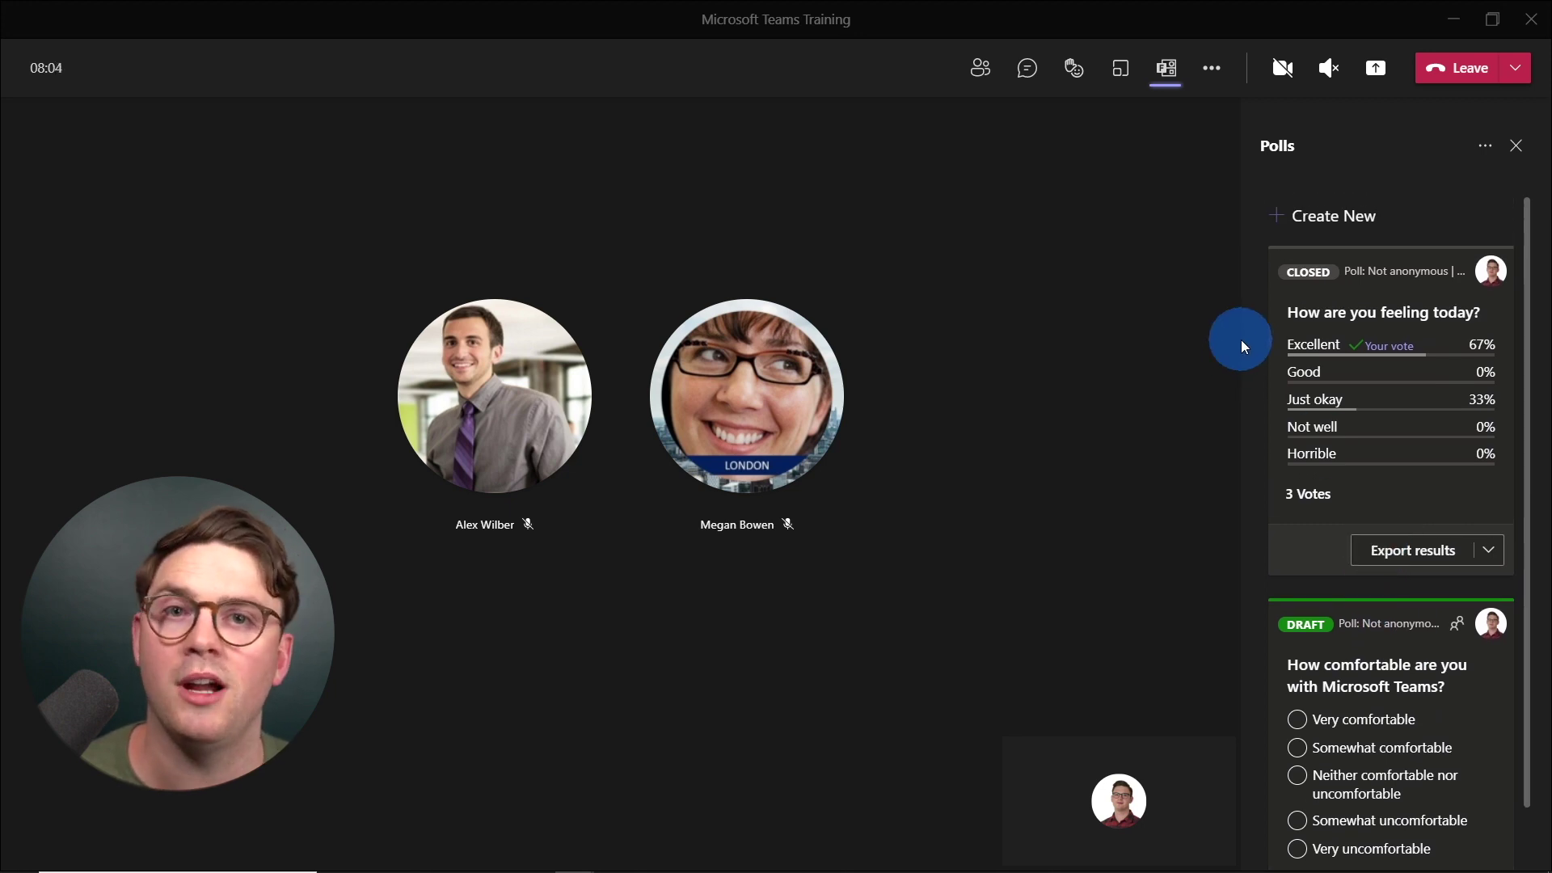
click(1345, 220)
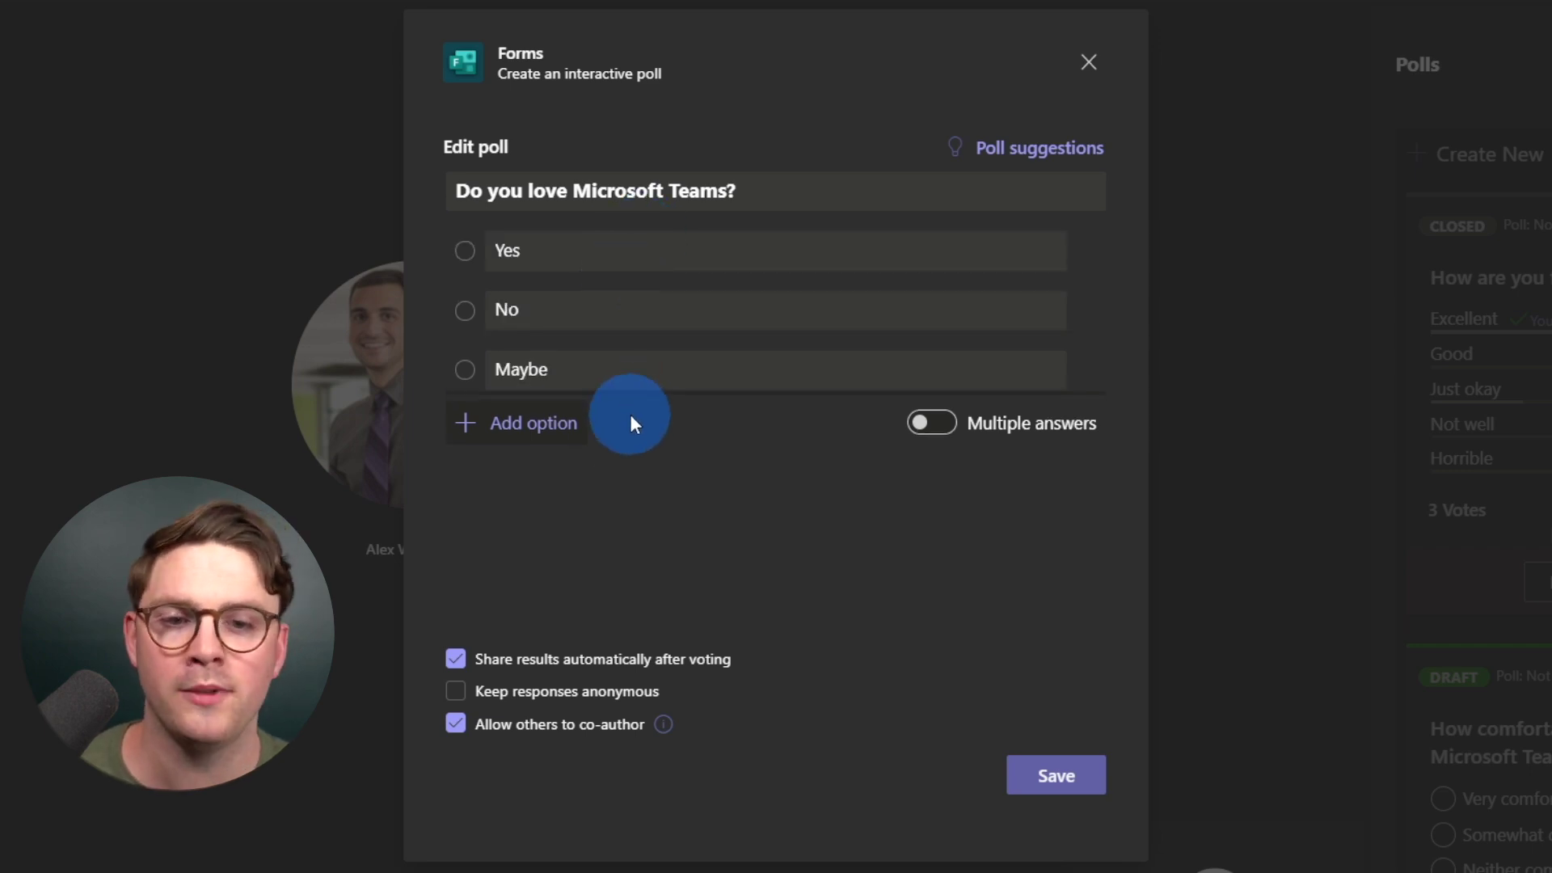
click(1064, 776)
Select and then clear the Very uncomfortable choice in a draft poll.
click(1353, 523)
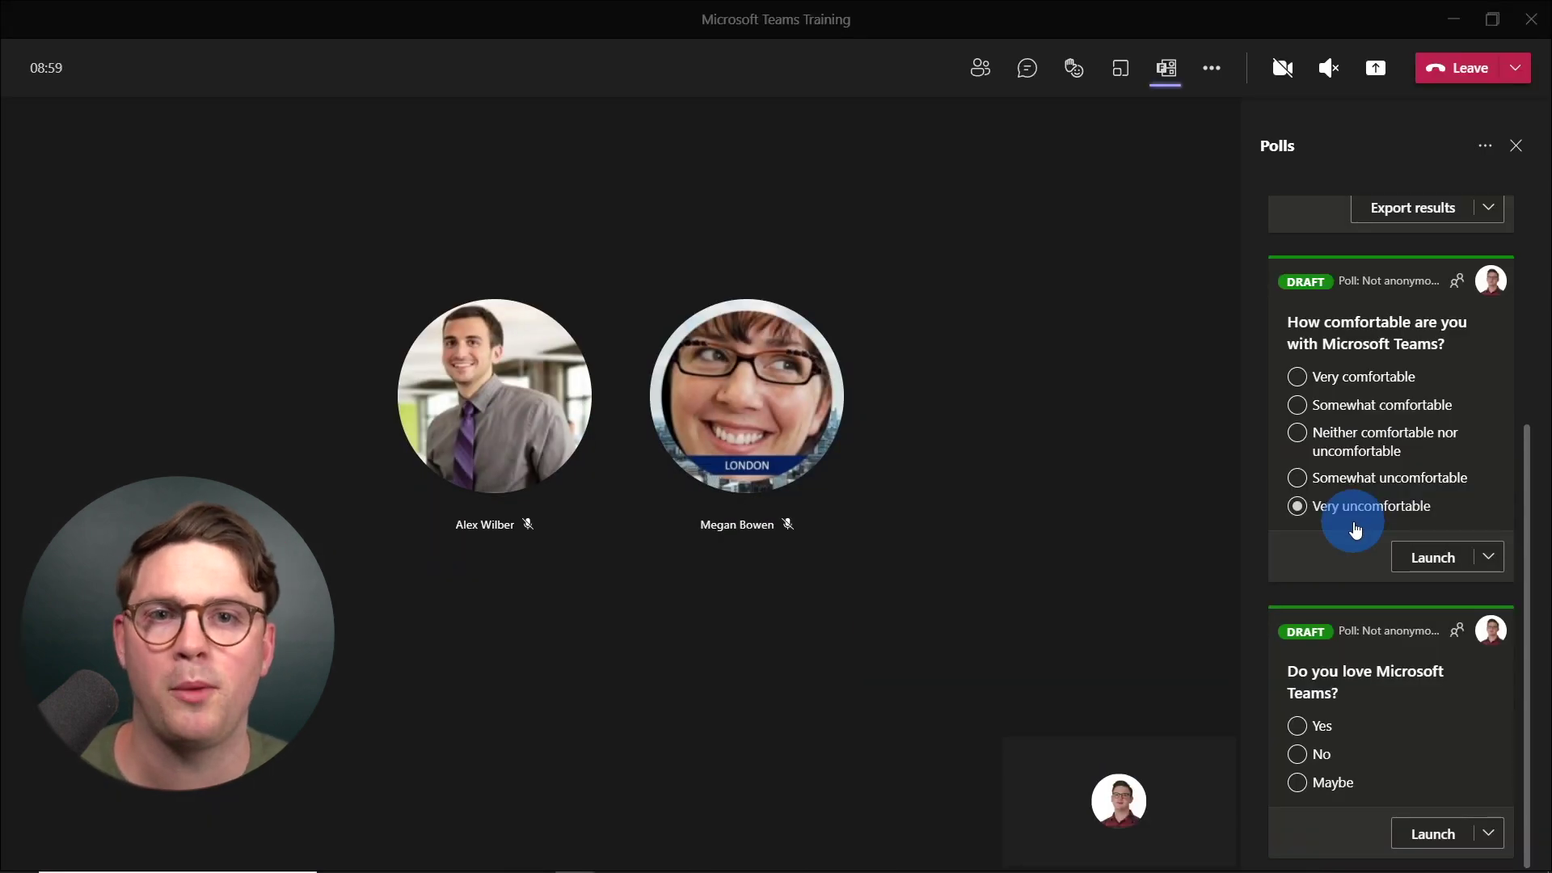
click(1355, 556)
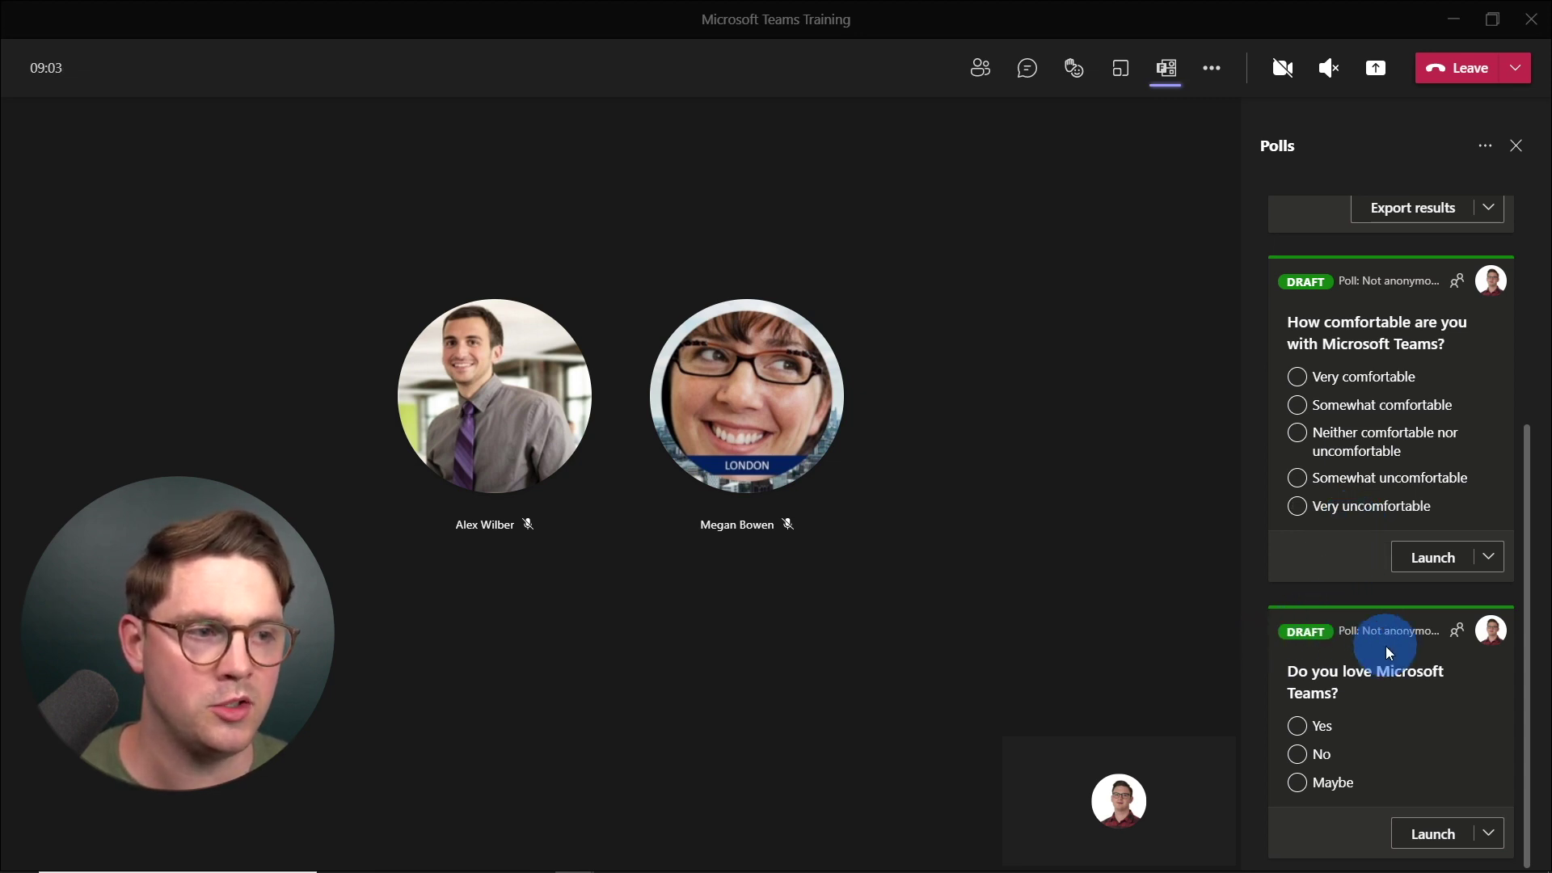
scroll(1385, 647, up, 5)
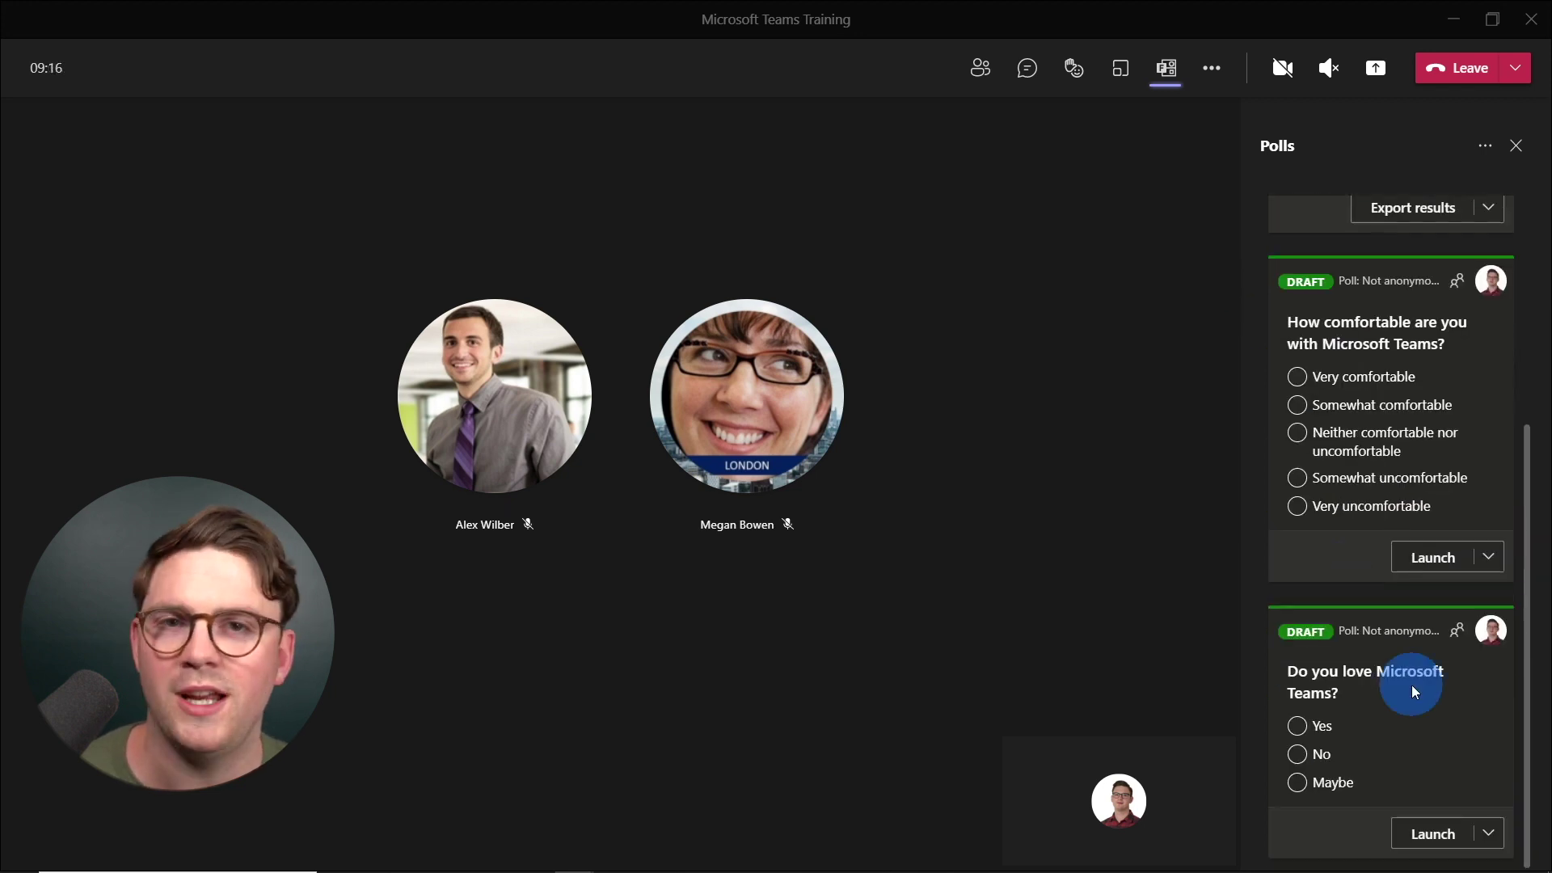
Launch the 'Do you love Microsoft Teams?' poll, submit the host's Yes vote, and export its results.
click(1421, 835)
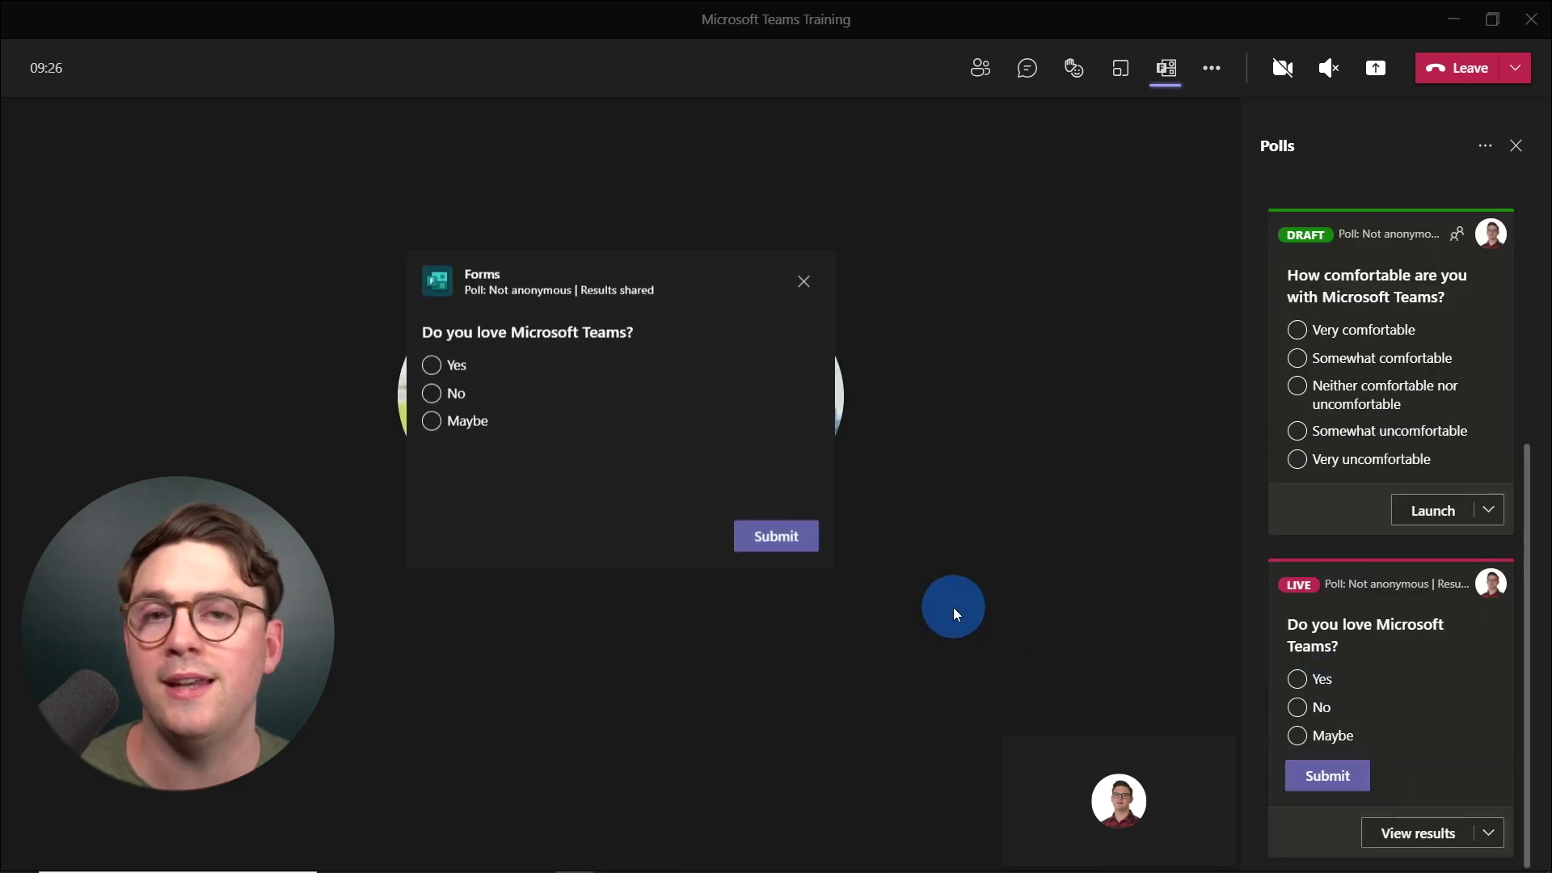
click(433, 367)
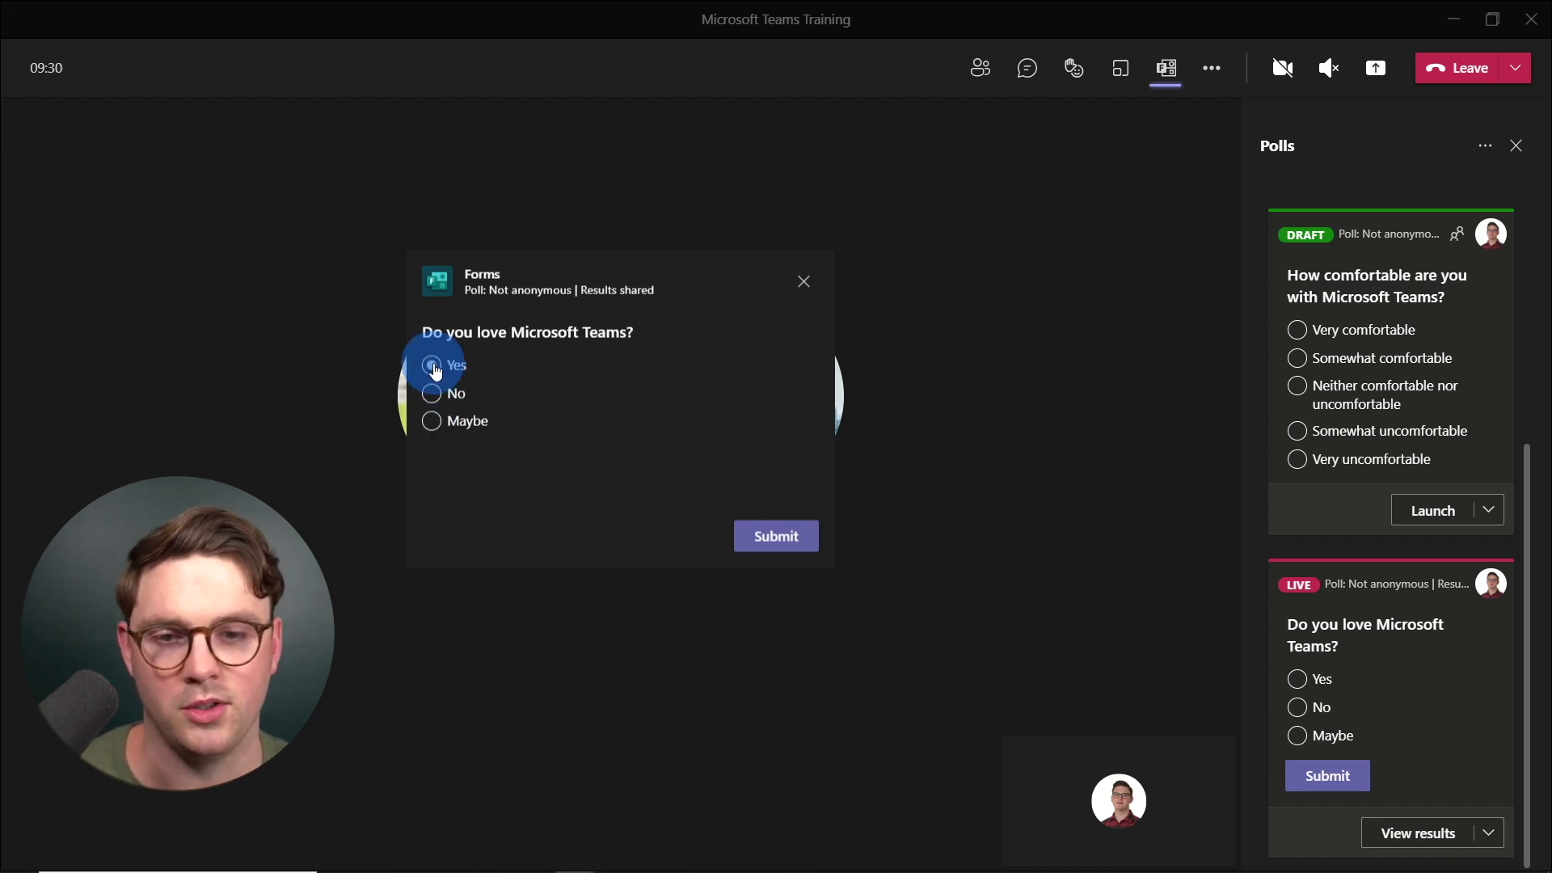
click(780, 540)
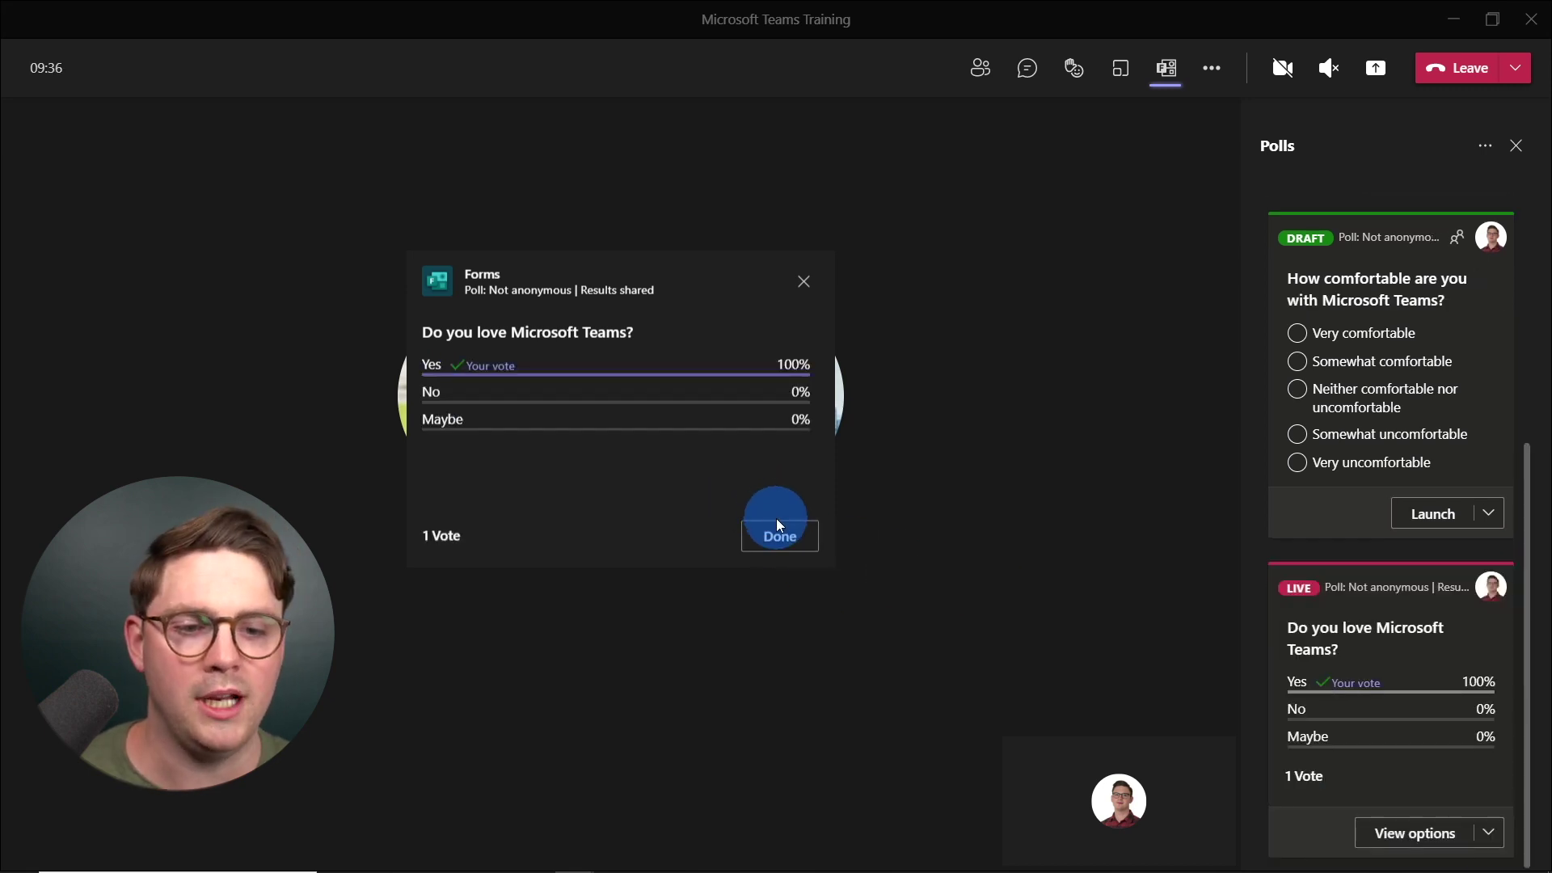
click(776, 527)
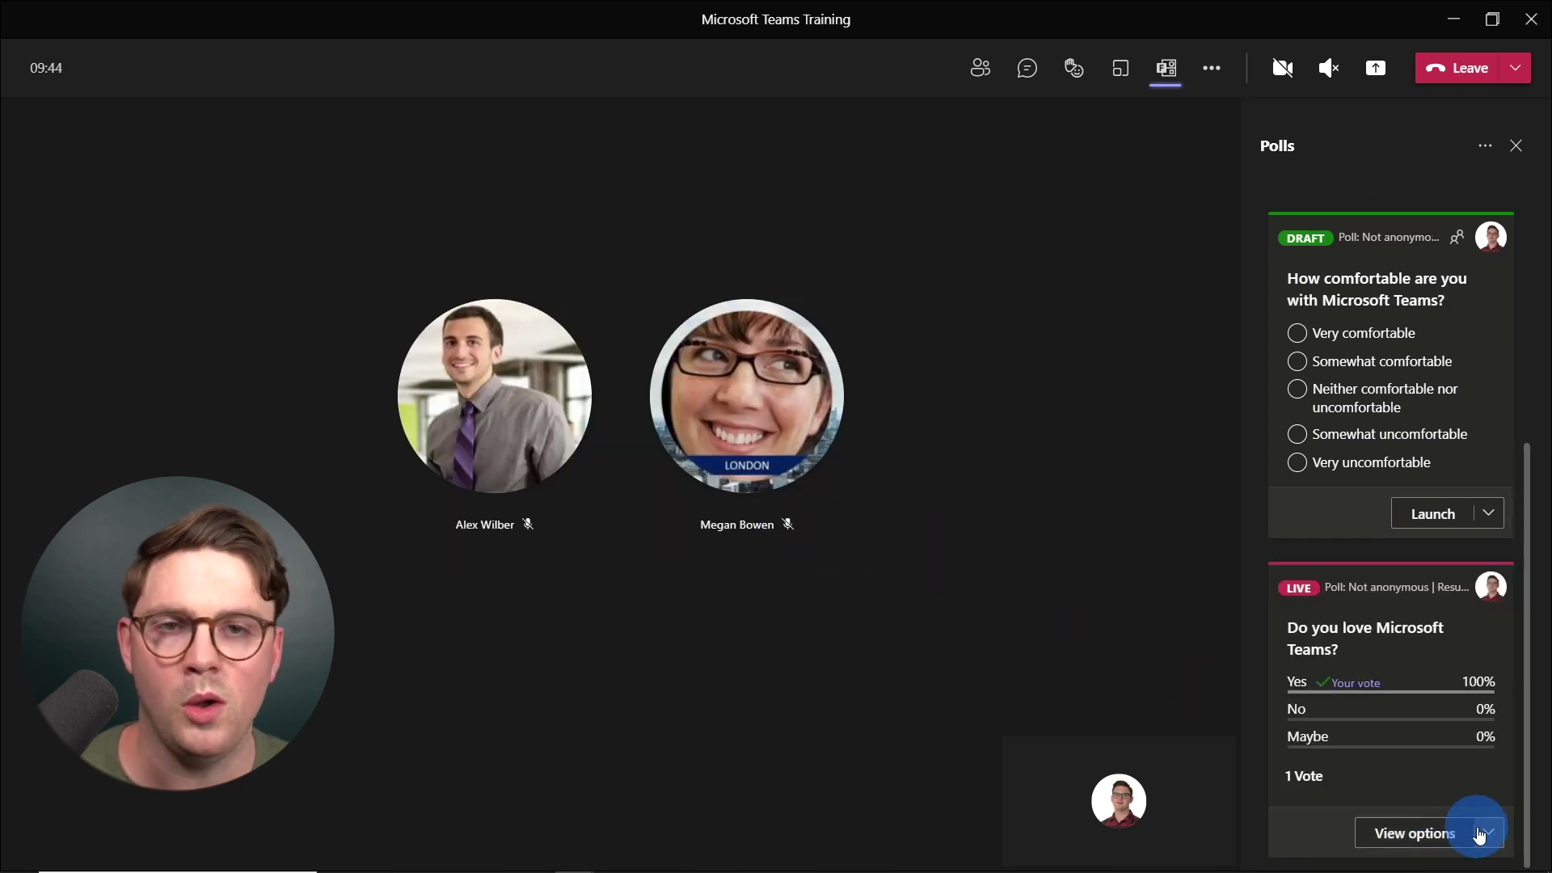
click(1486, 833)
click(1429, 750)
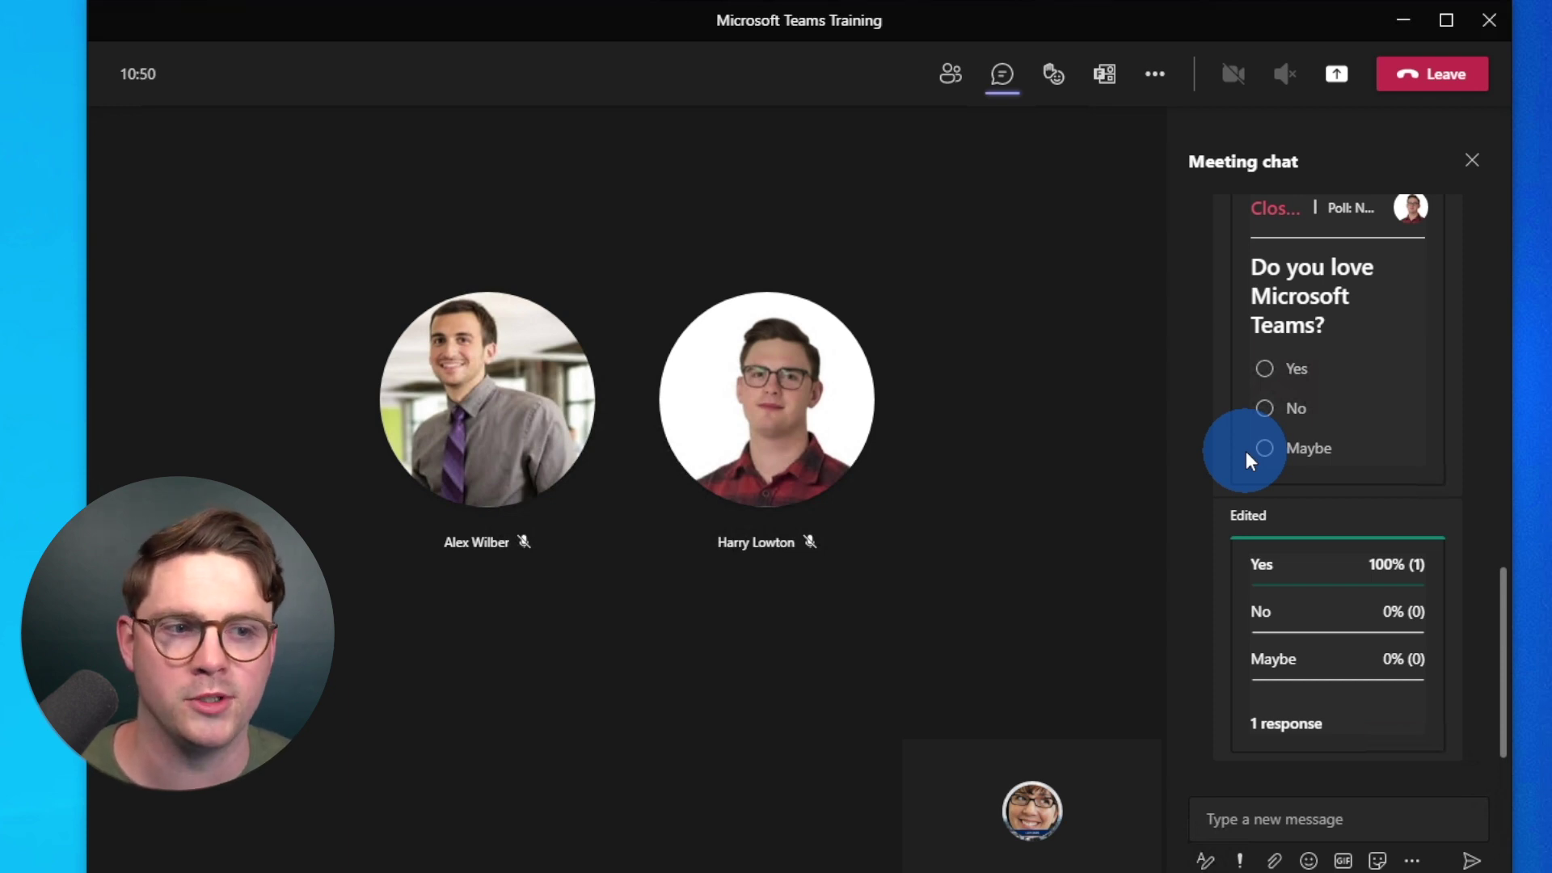
On the chat's poll card, cycle through Yes, No and Maybe, ending with No selected.
scroll(1249, 446, up, 3)
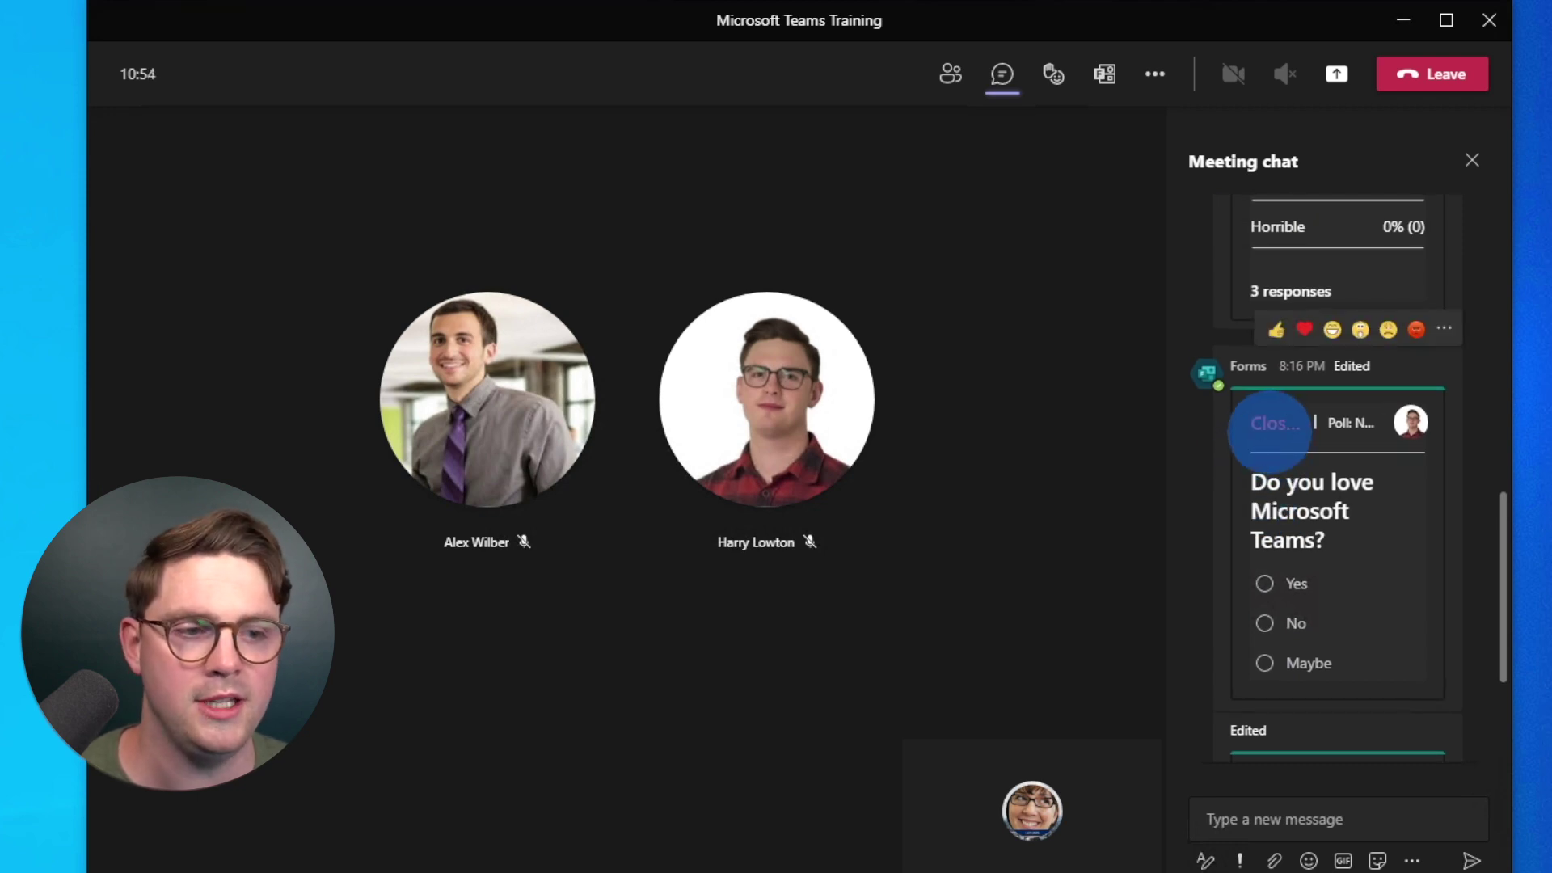
drag(1259, 477, 1325, 540)
scroll(1284, 527, down, 2)
click(1284, 527)
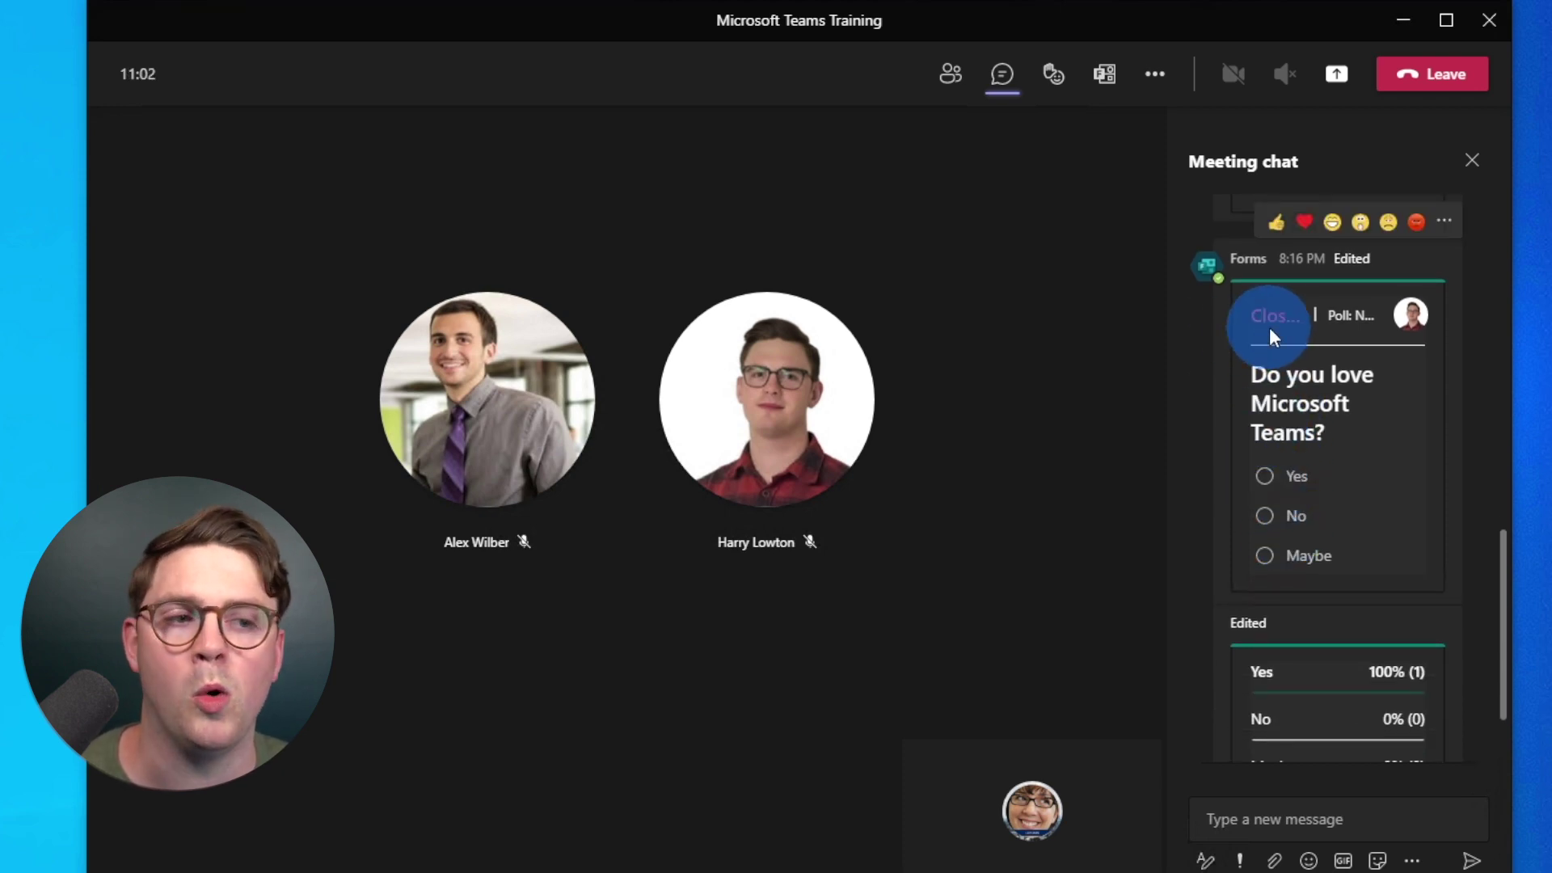
click(1266, 476)
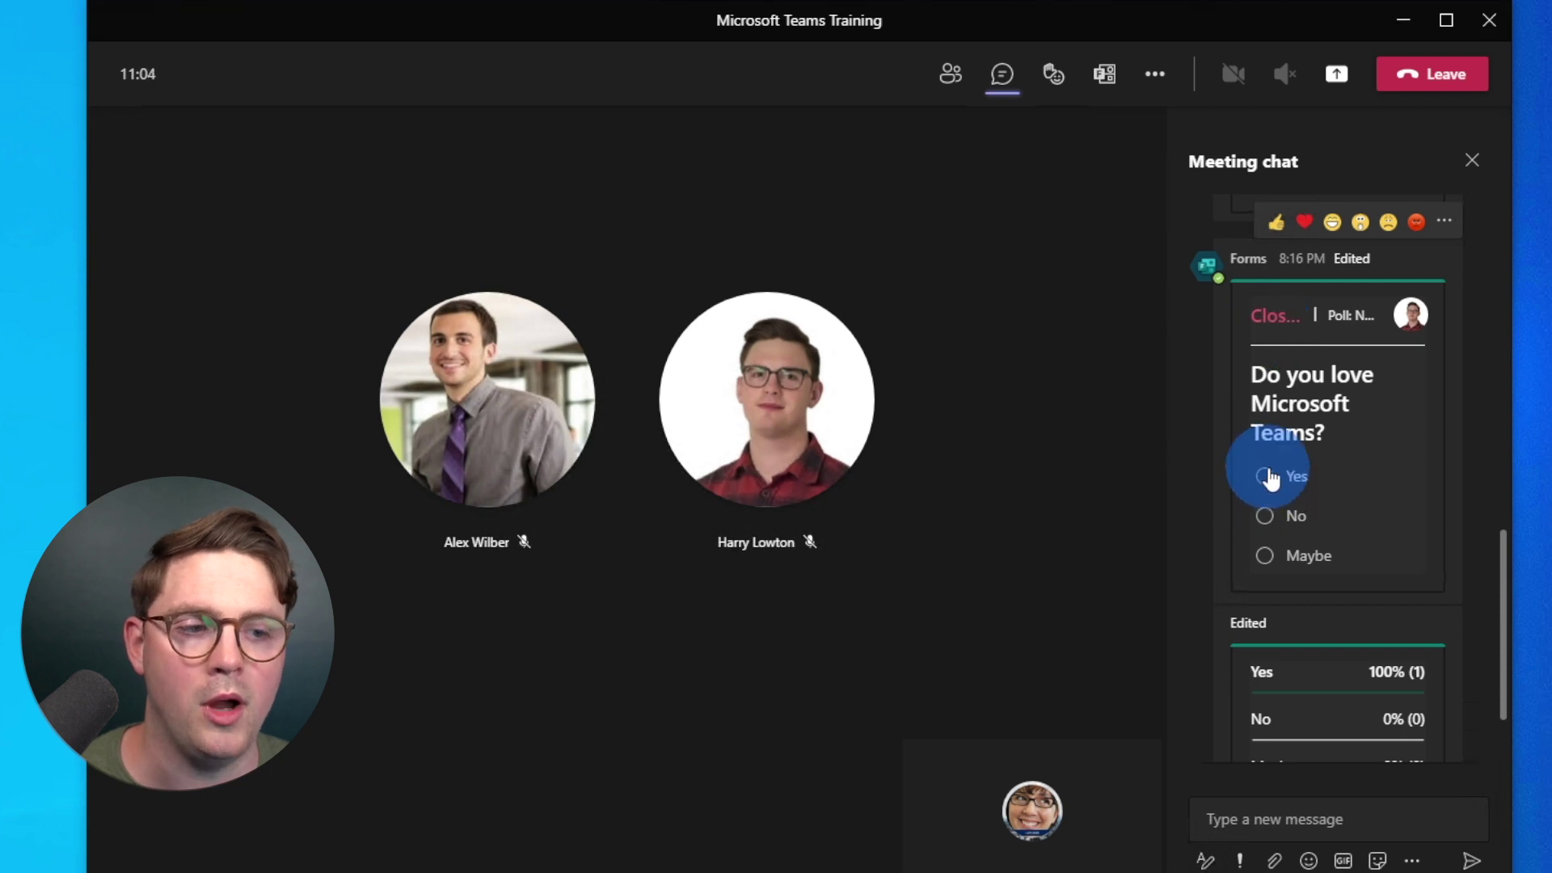
click(1267, 517)
click(1266, 557)
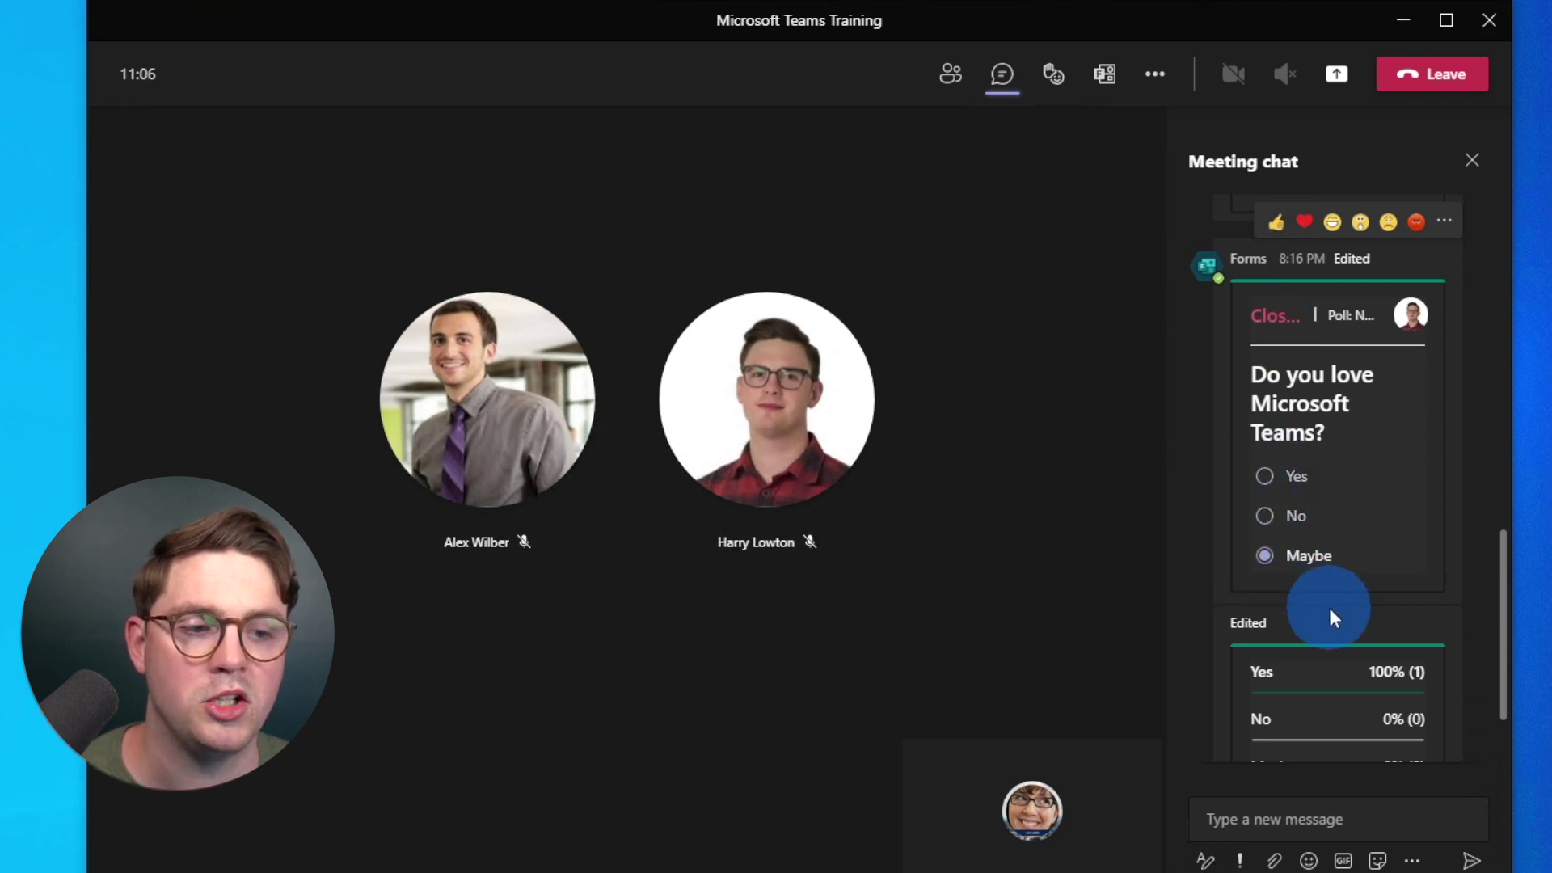
scroll(1328, 606, down, 2)
click(1264, 373)
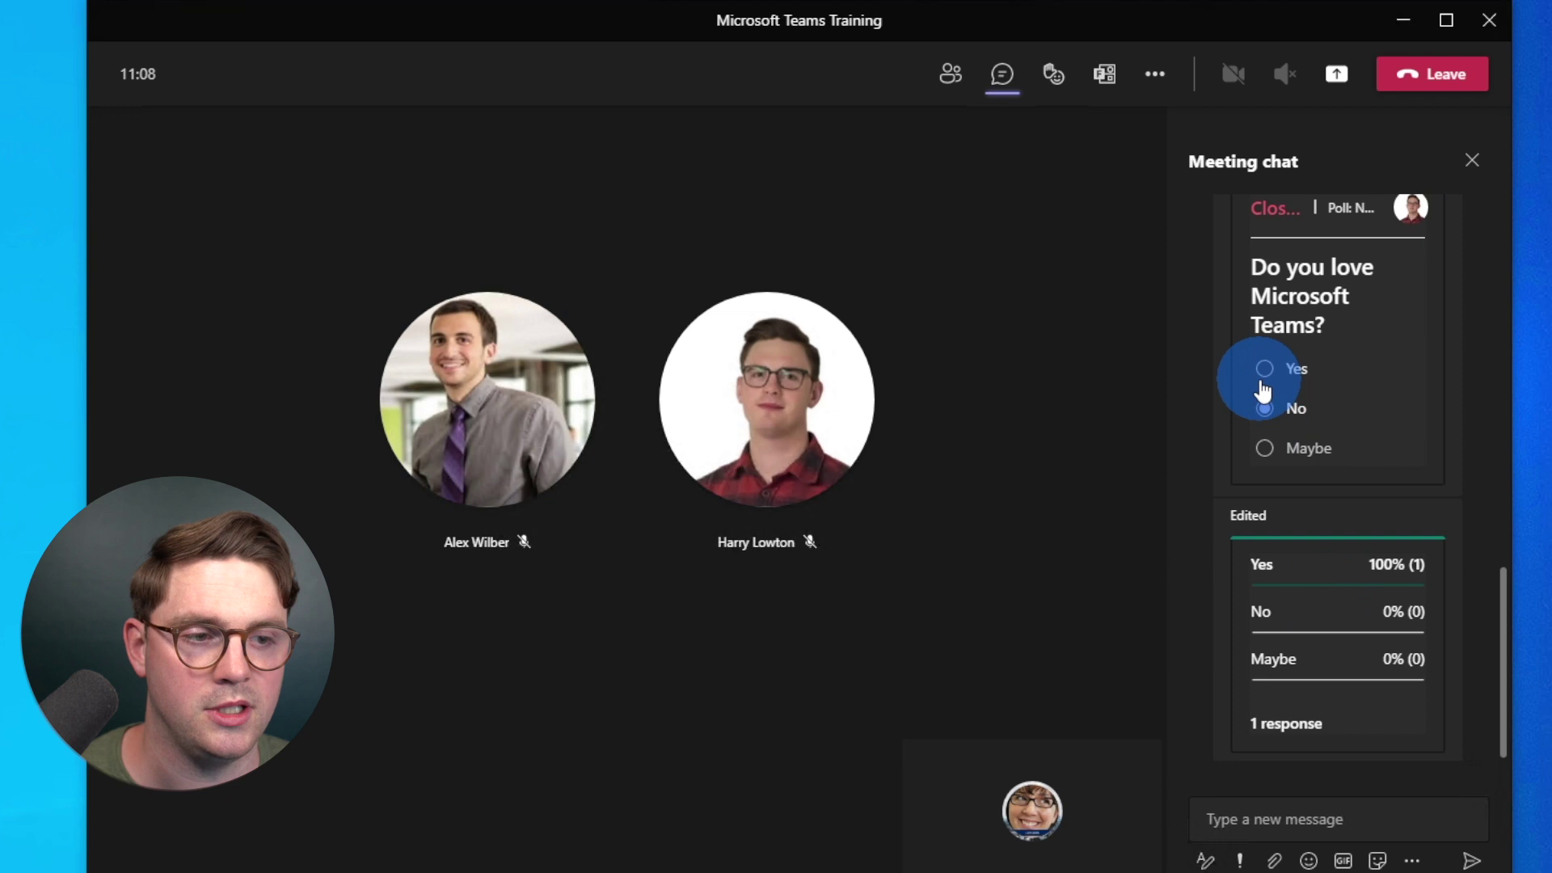
click(1266, 411)
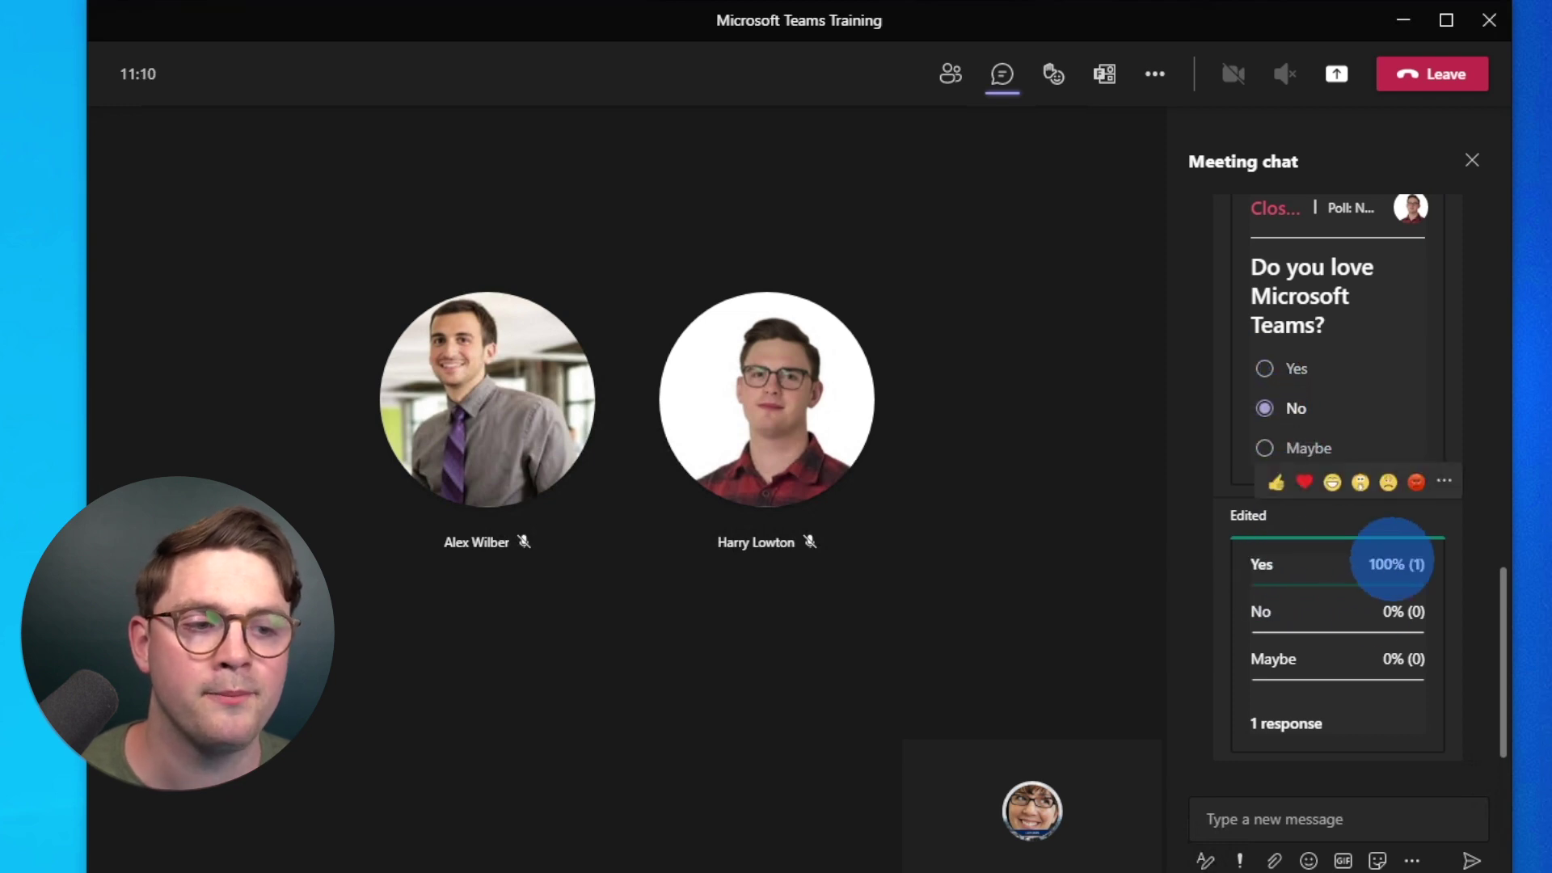